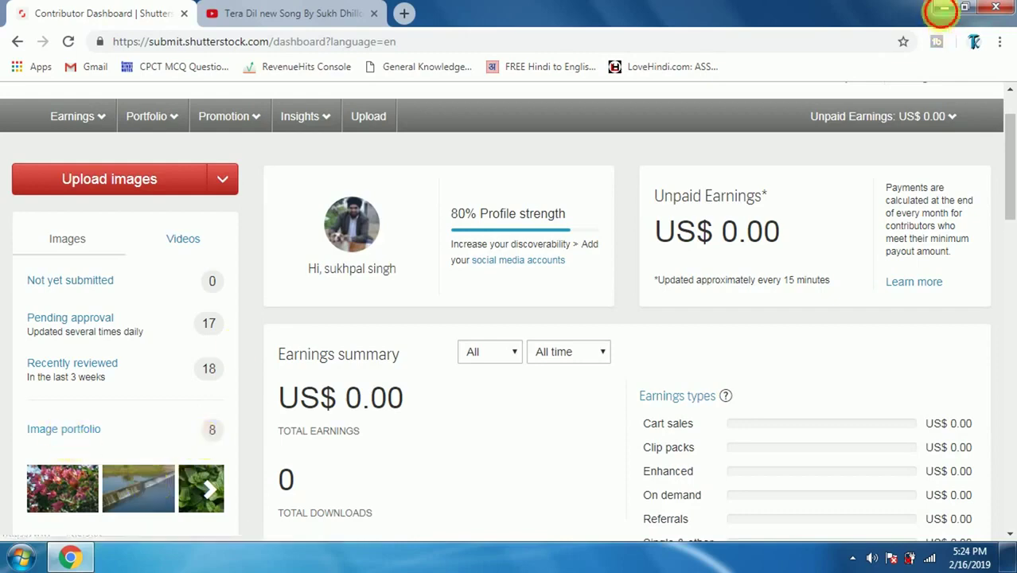
Switch to the desktop and open the For uploading folder.
click(944, 8)
right_click(573, 196)
click(575, 195)
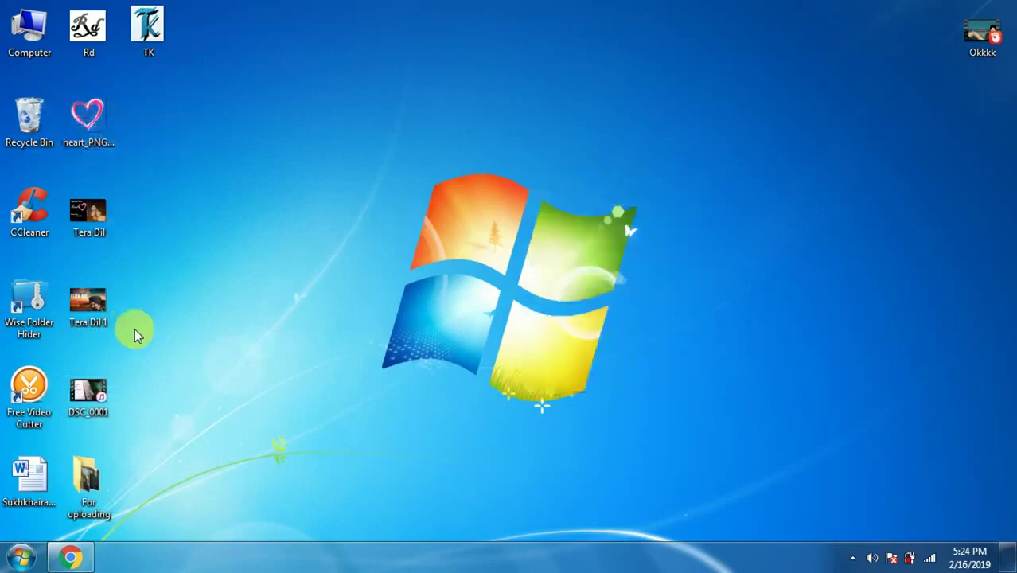
double_click(94, 490)
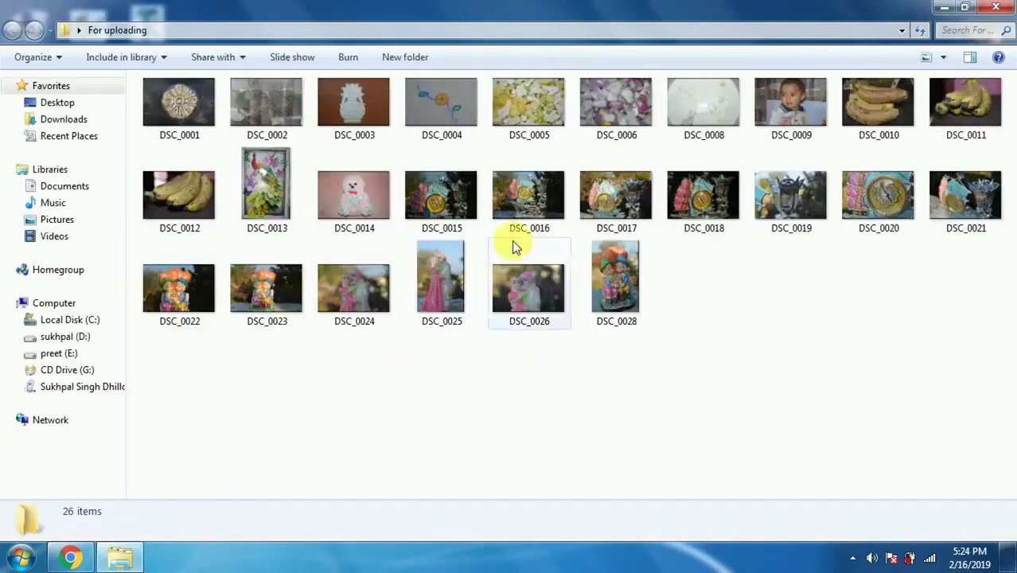
Preview the DSC_0017 photo at full size and close the viewer.
click(615, 206)
double_click(620, 223)
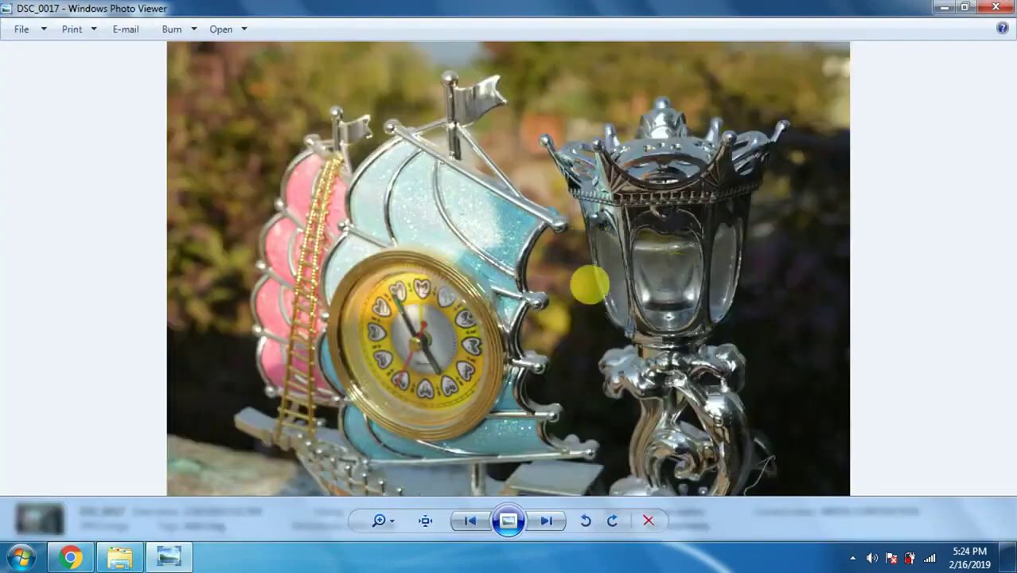
click(996, 6)
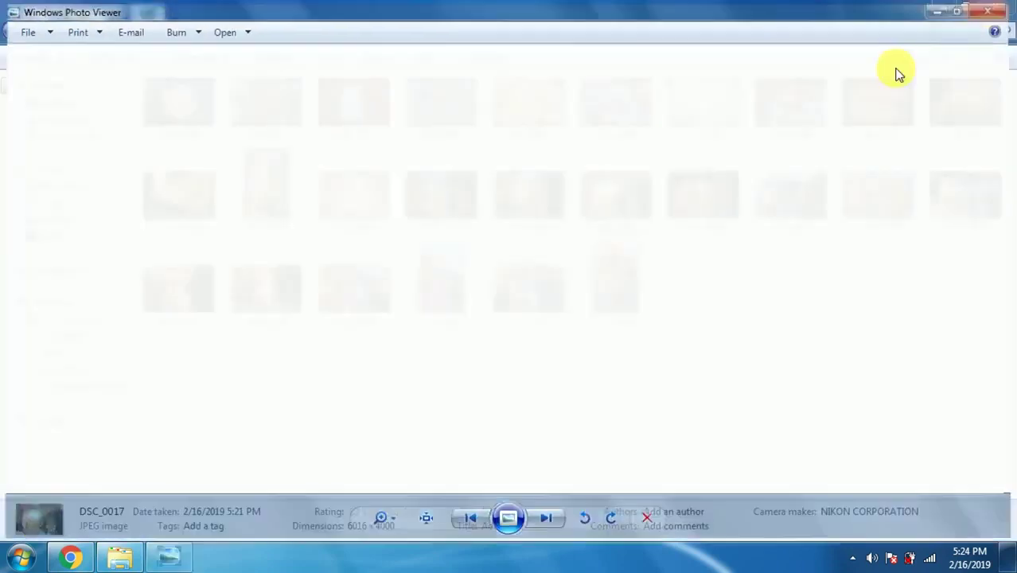
Rename the DSC_0017 photo to "Natural shoot" and refresh the folder.
right_click(591, 183)
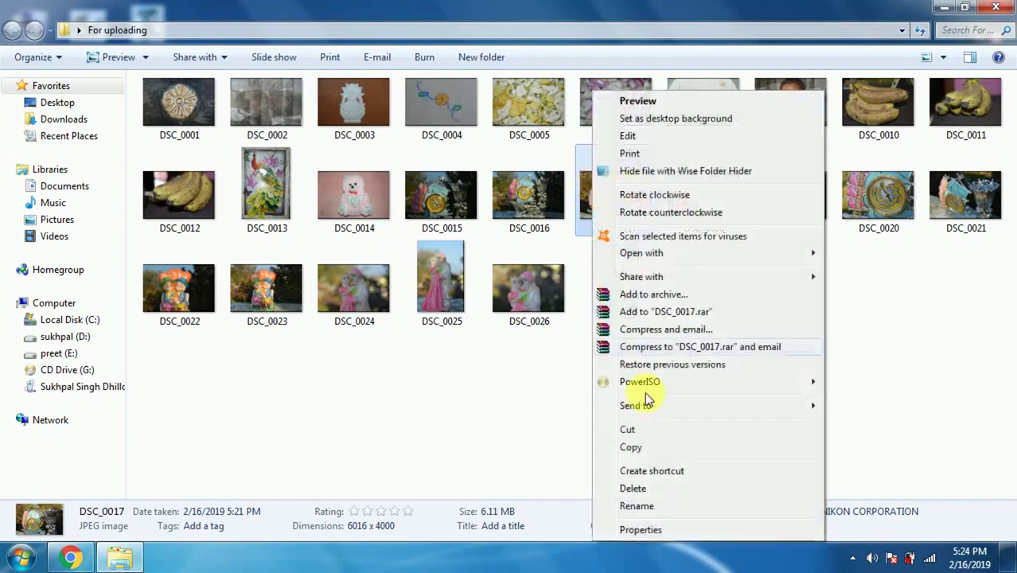
click(684, 506)
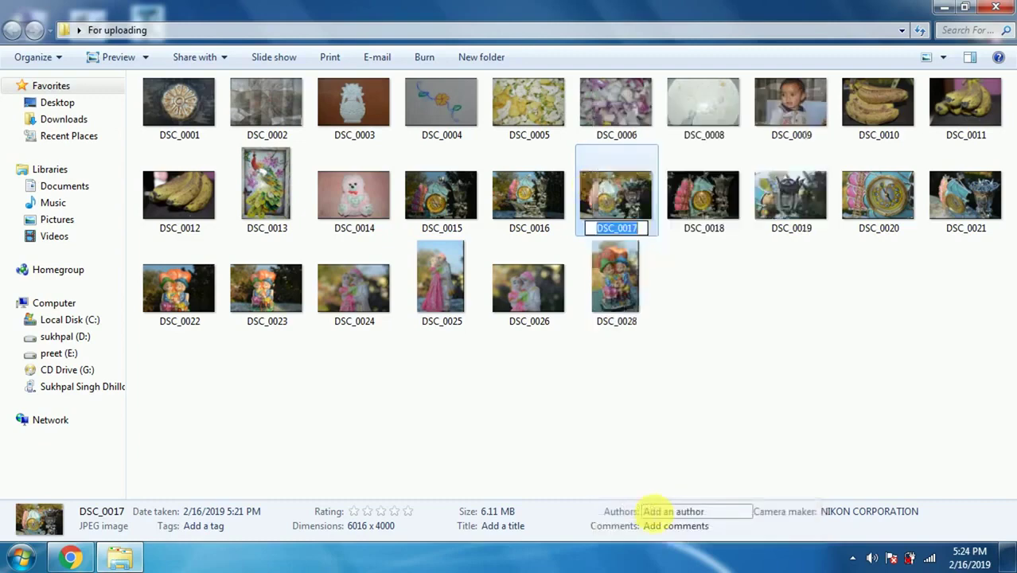
text(Natural )
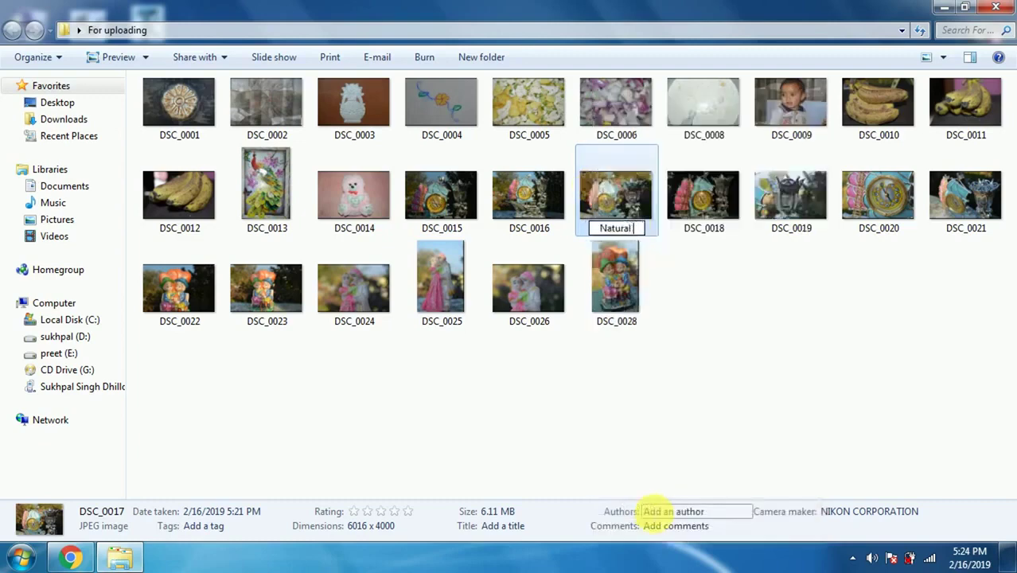
text(shoot)
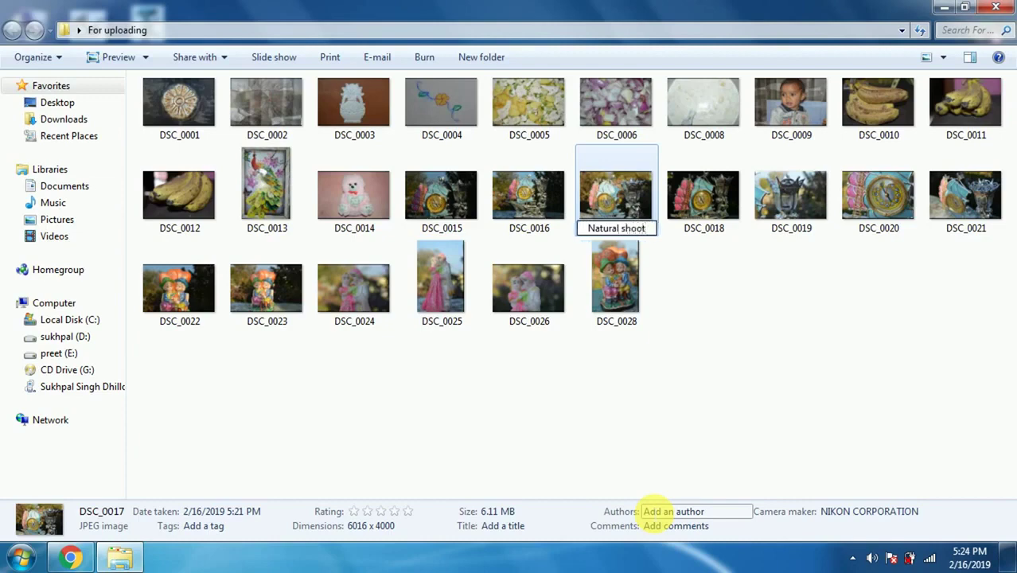
key(Return)
right_click(612, 319)
click(510, 453)
Switch back to Chrome and open the Shutterstock image upload page.
click(119, 557)
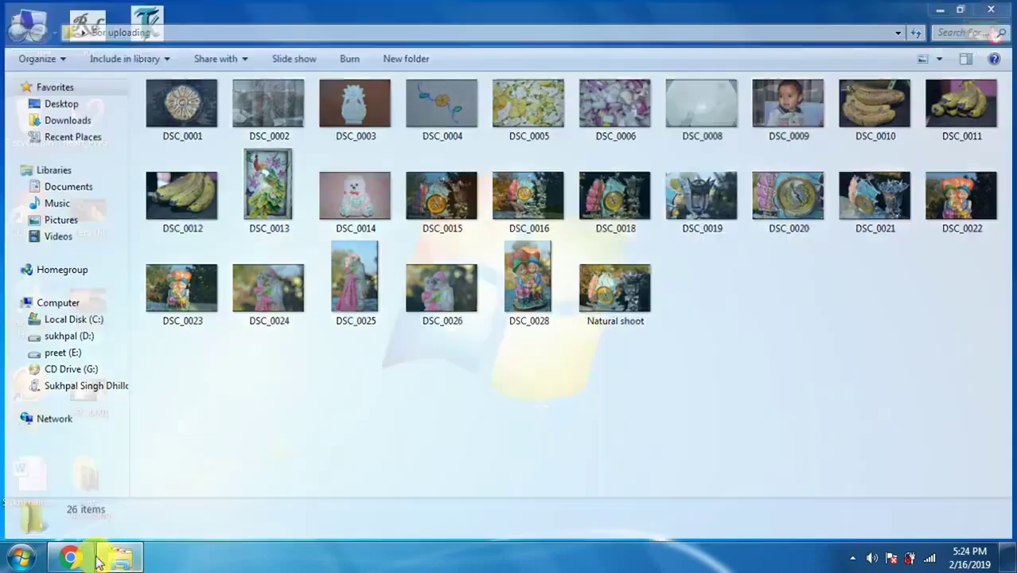
click(73, 555)
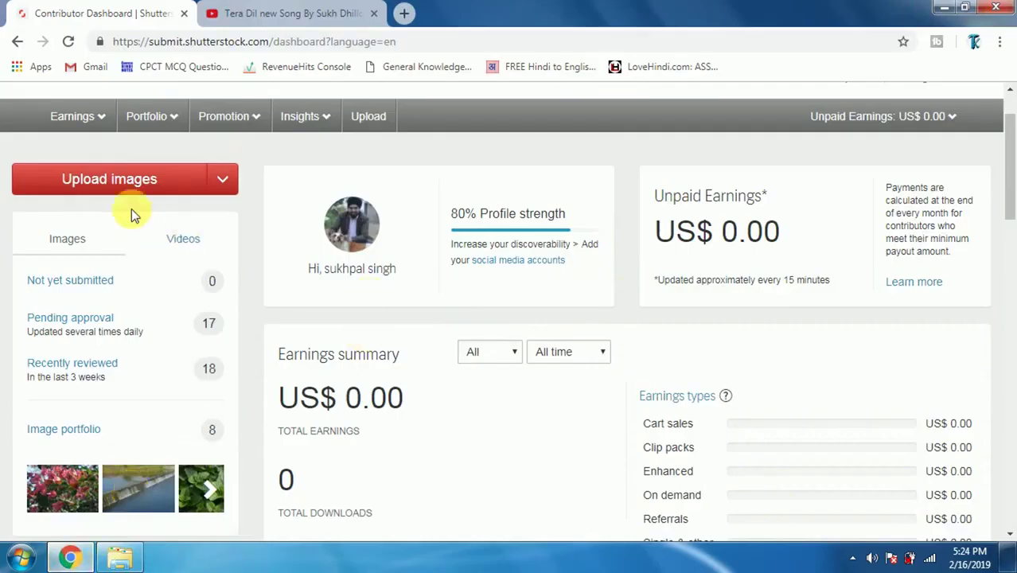
click(130, 179)
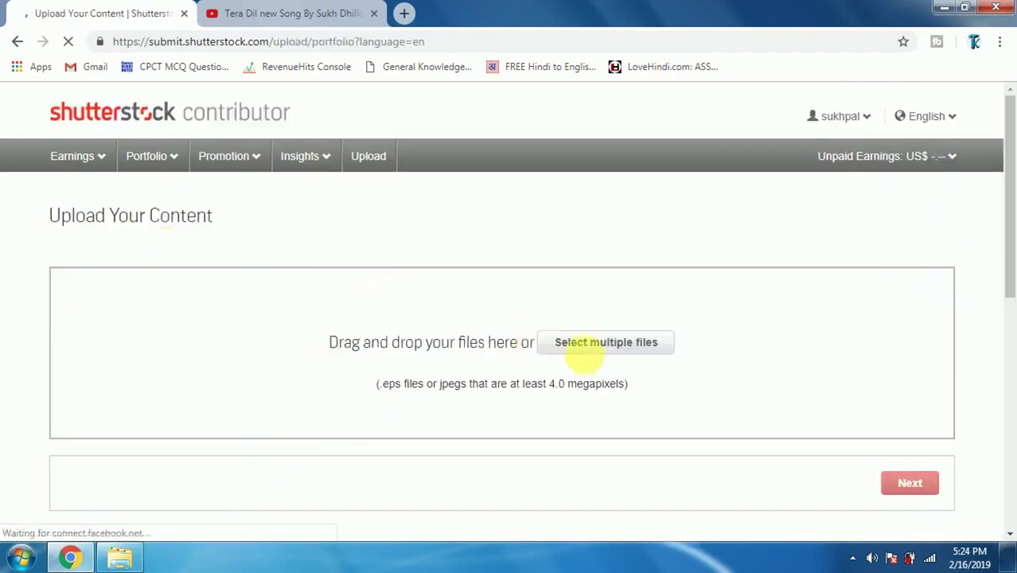
Upload the Natural shoot photo from the For uploading folder on the desktop.
click(585, 342)
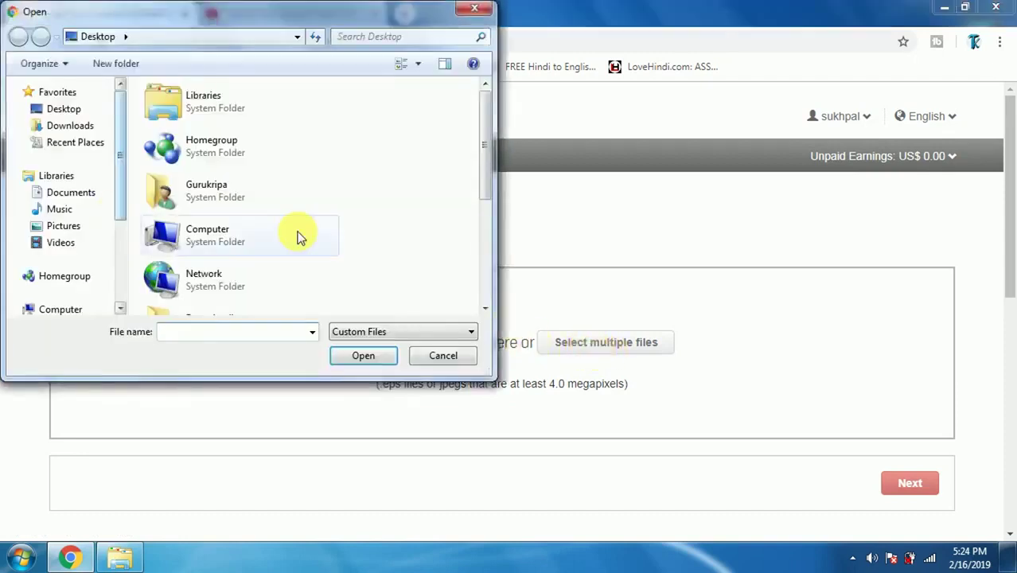
scroll(401, 241, down, 5)
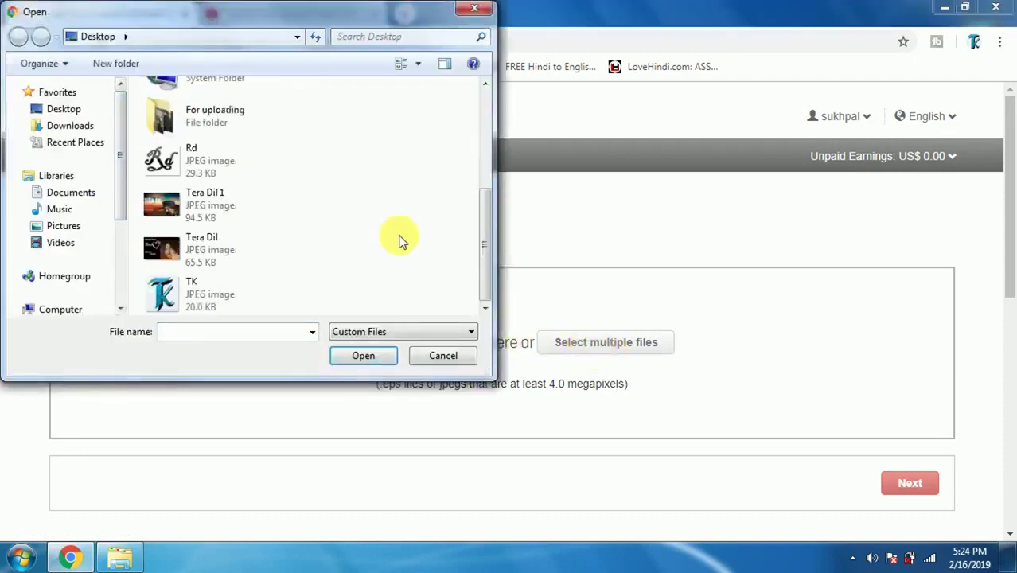
double_click(195, 100)
scroll(403, 221, down, 3)
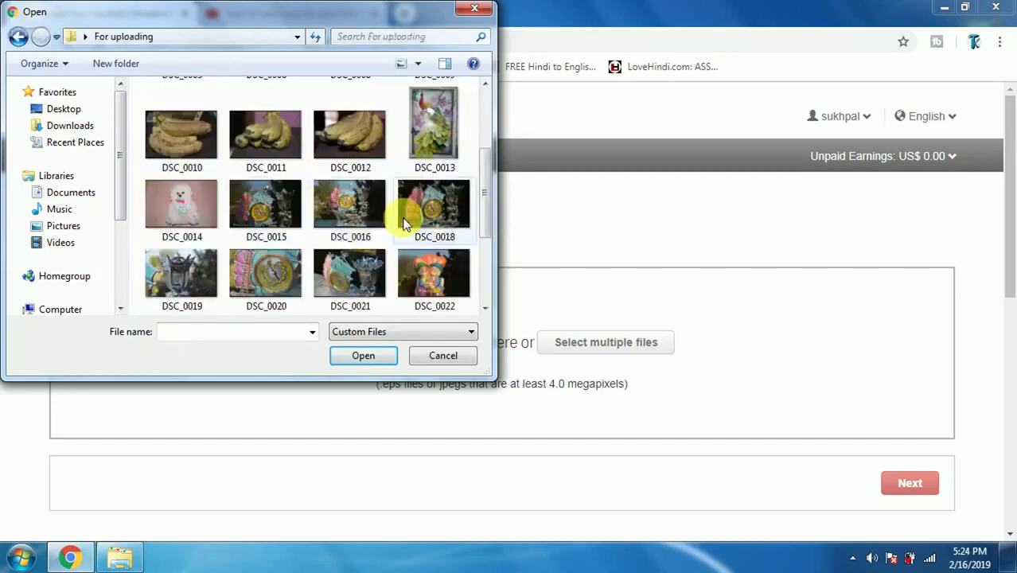
scroll(403, 221, down, 3)
click(285, 275)
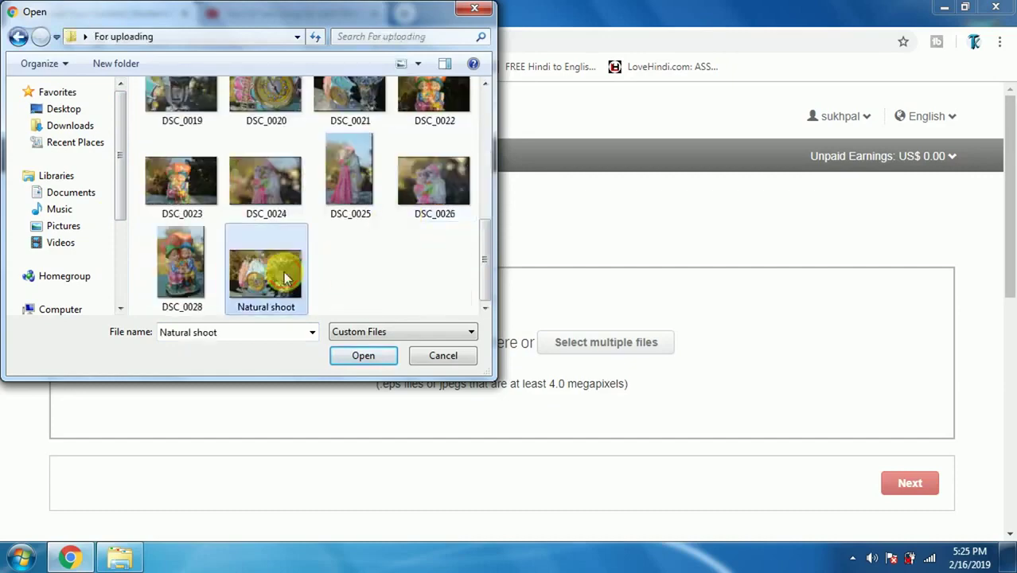
double_click(284, 275)
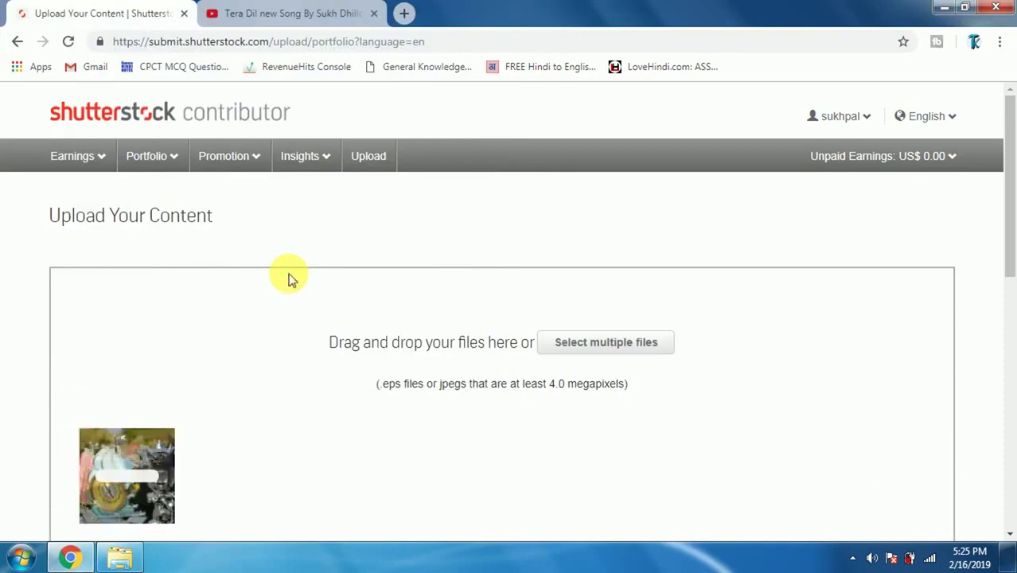
scroll(296, 438, down, 1)
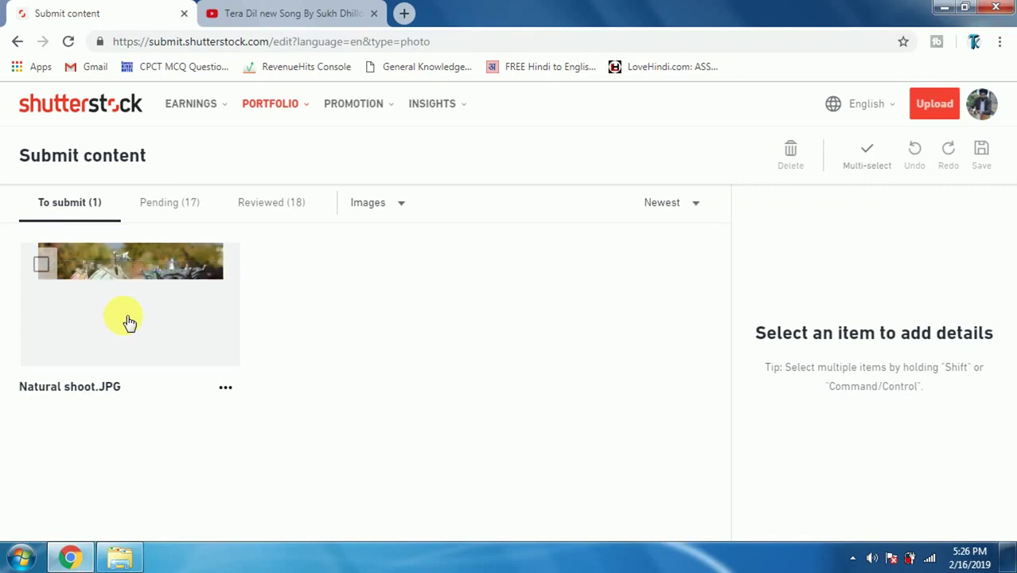
Select Natural shoot.JPG for submission and enter the description "Natural hd Photo".
click(43, 267)
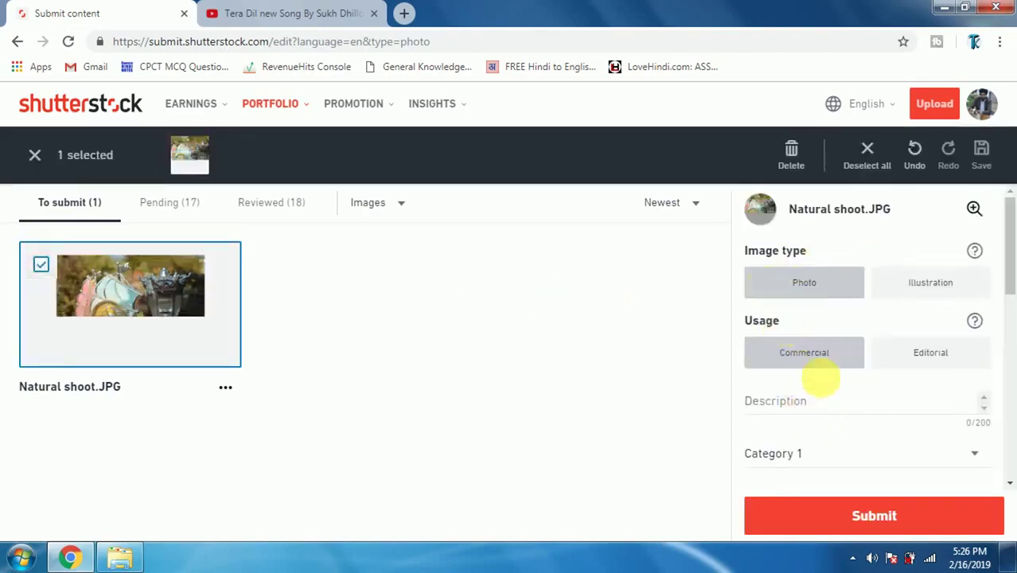
scroll(844, 407, down, 5)
scroll(844, 407, up, 5)
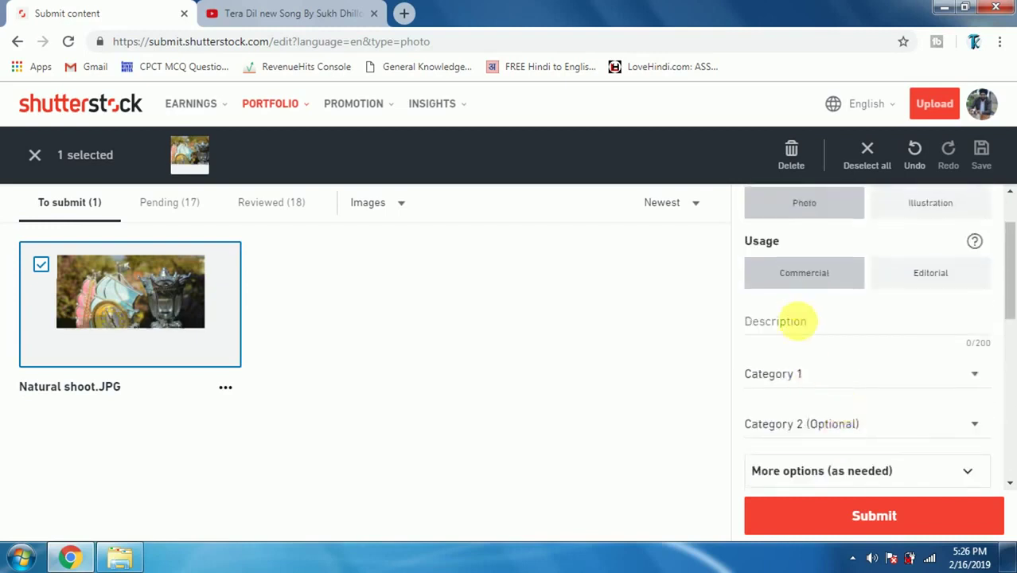
click(801, 330)
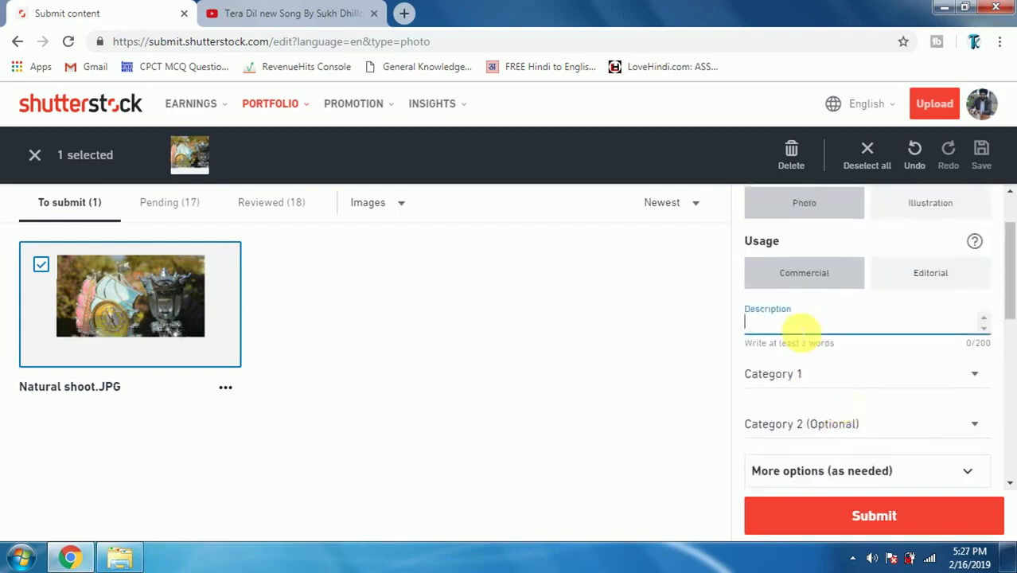
text(Natural)
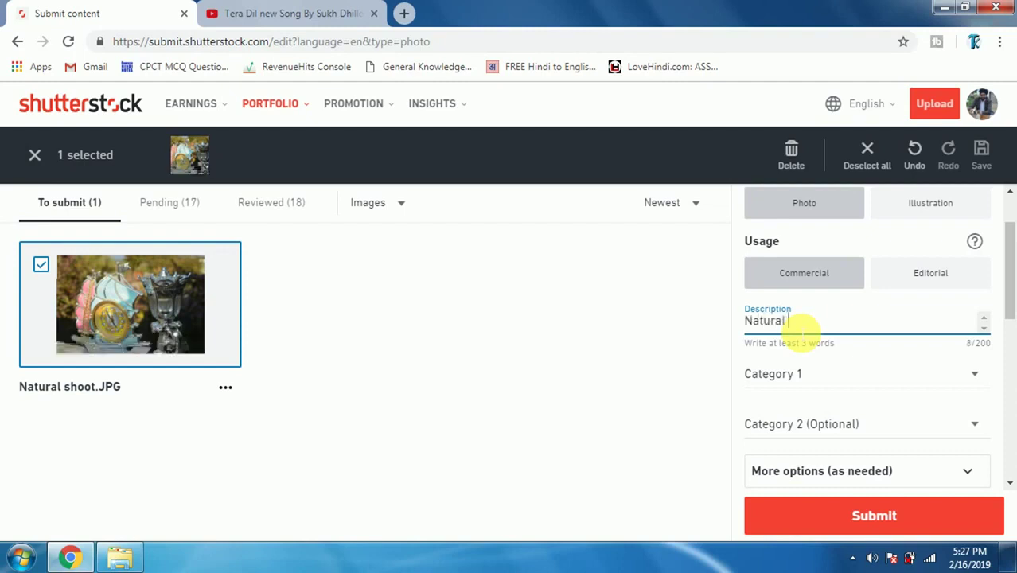
text( hd Photo)
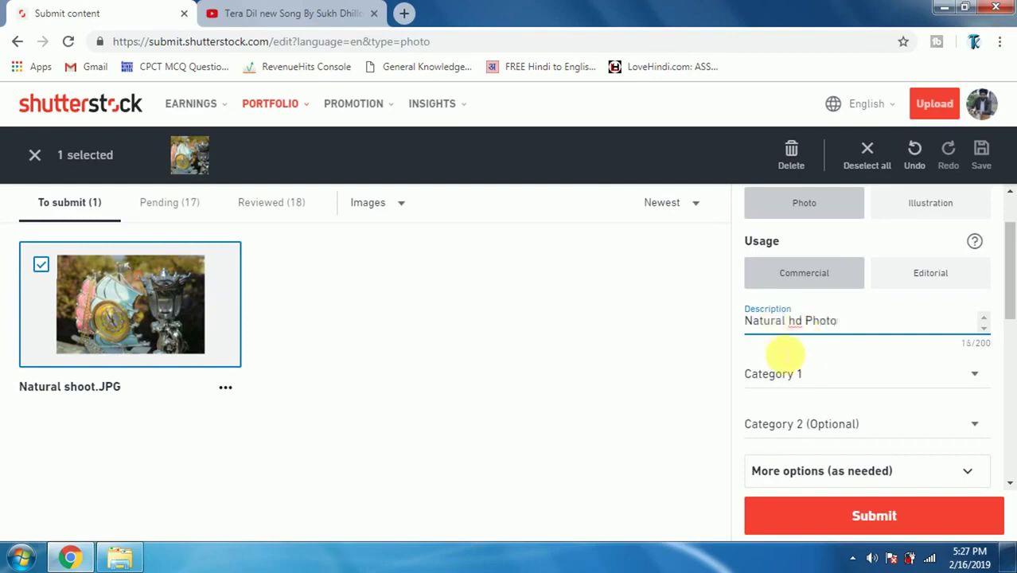
Set the photo's Category 1 to Nature.
click(796, 375)
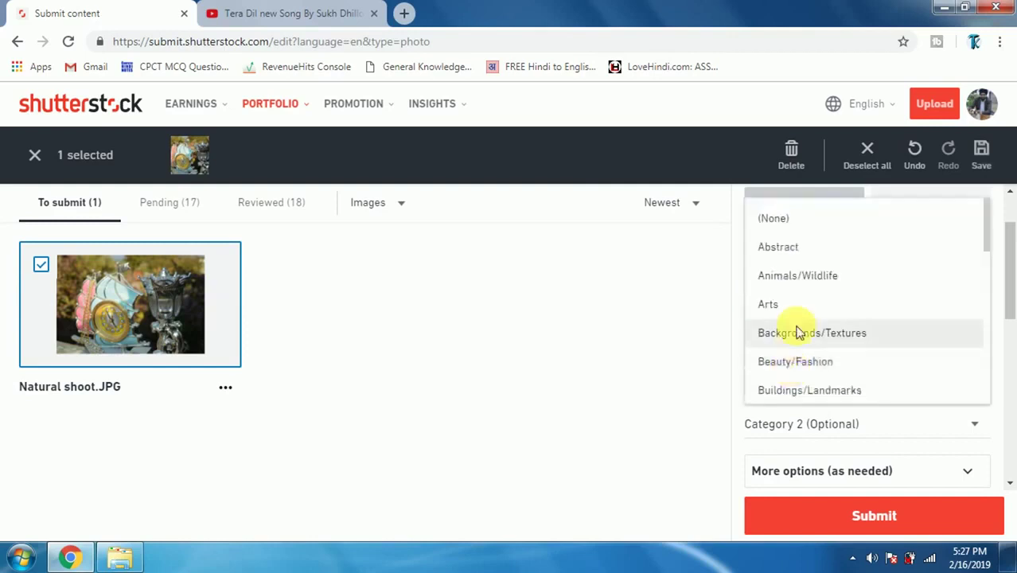
scroll(794, 331, down, 4)
scroll(796, 322, down, 3)
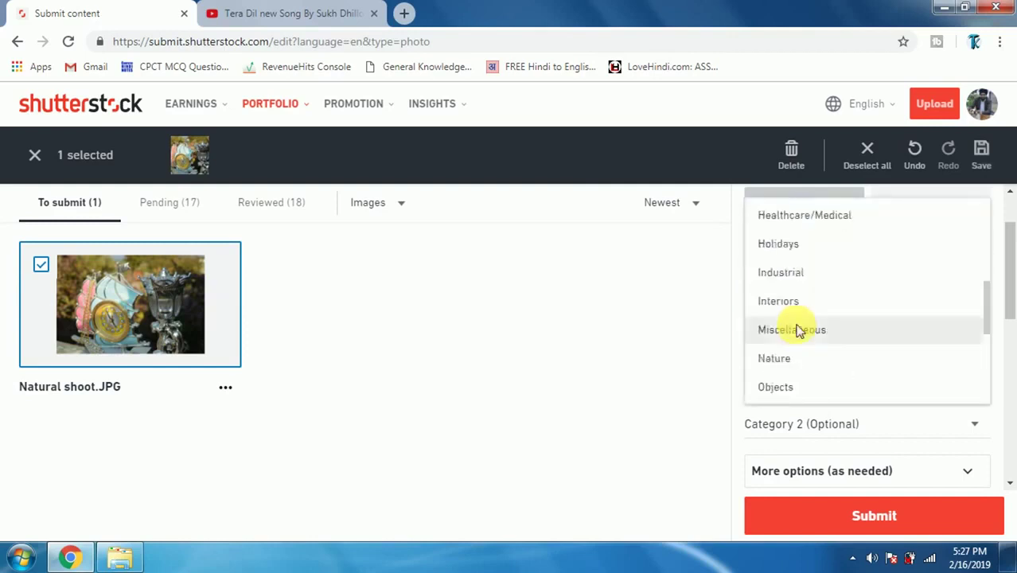
click(794, 363)
Set the optional Category 2 to Backgrounds/Textures and change it to Arts.
click(821, 430)
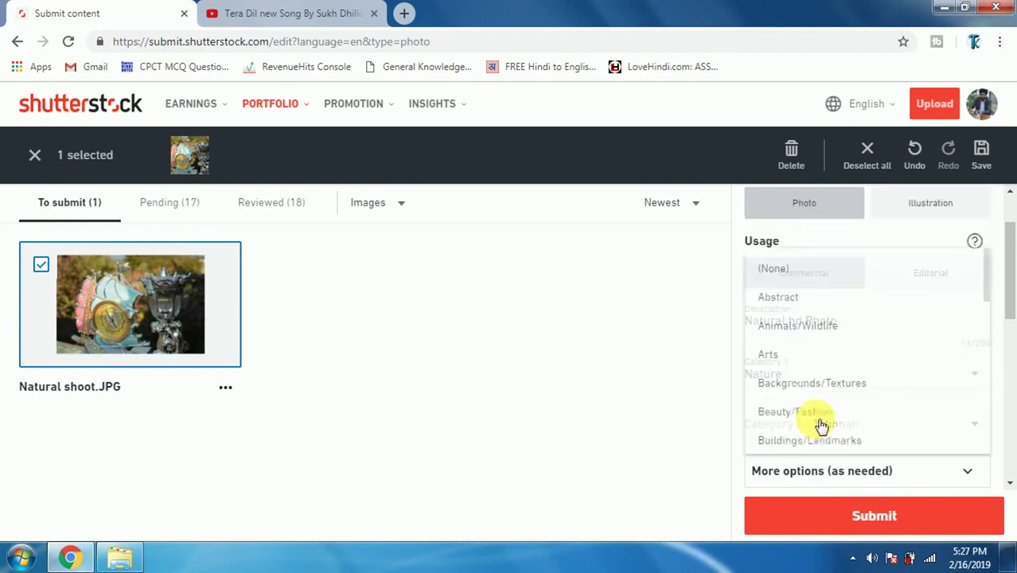
scroll(815, 425, down, 1)
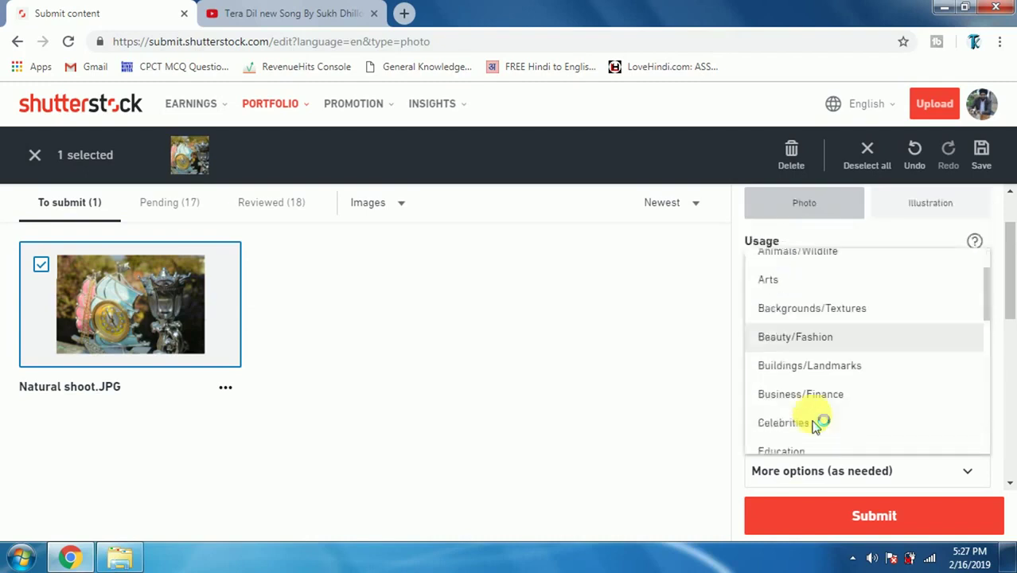
click(830, 306)
click(809, 424)
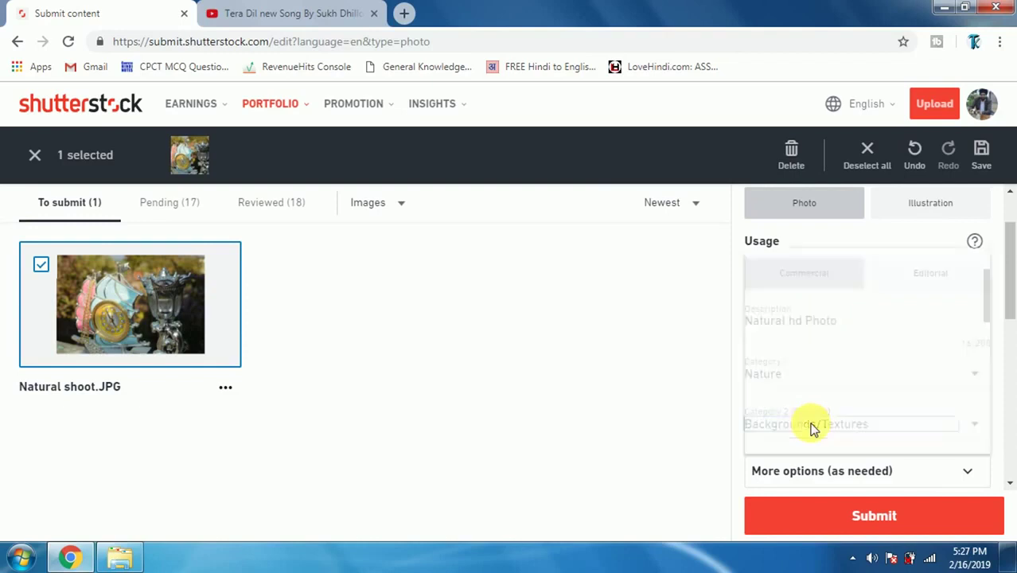
click(769, 274)
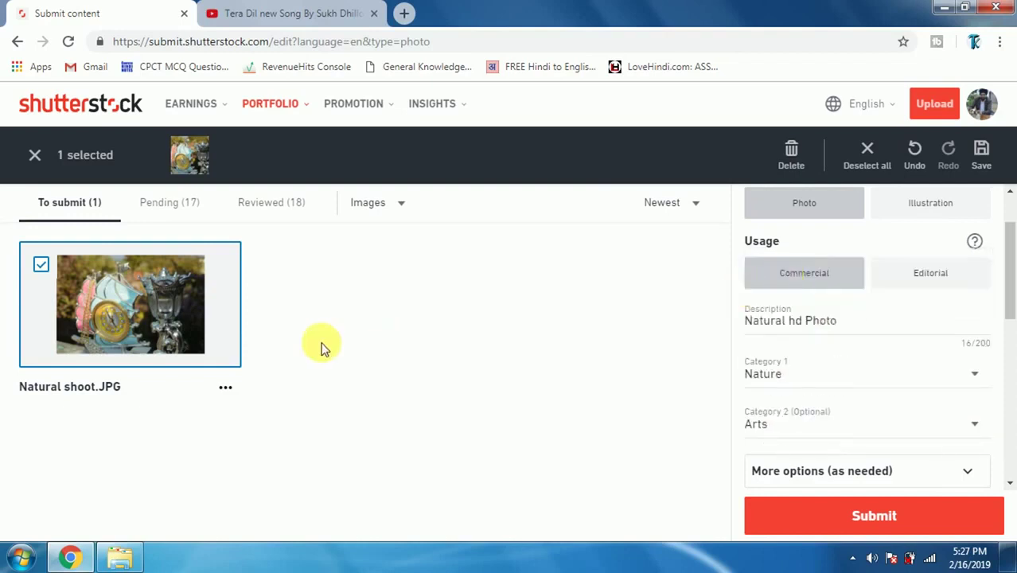
Add the keyword "wall watch" to the photo, plus the suggested keyword "background".
scroll(874, 454, down, 3)
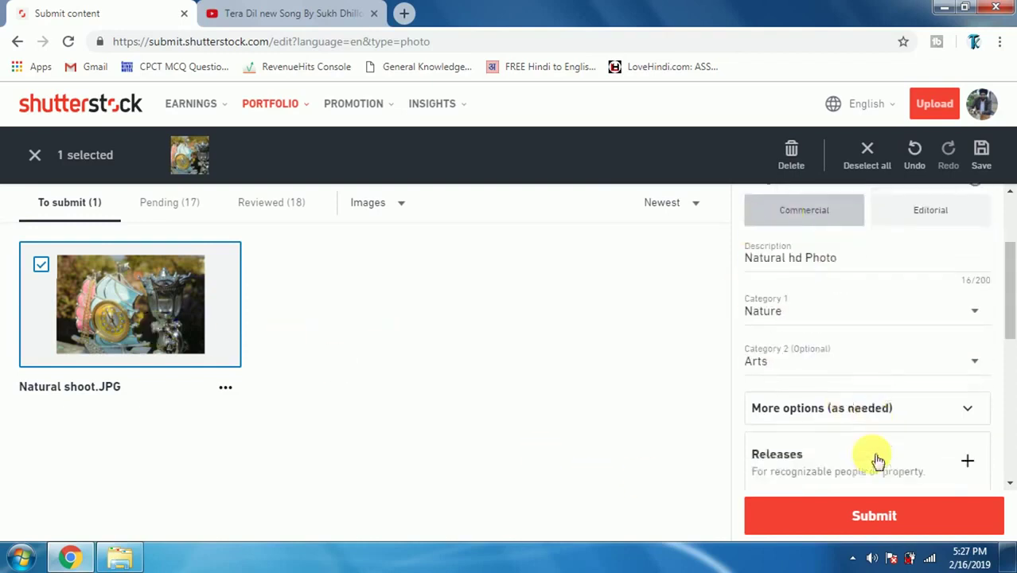
scroll(874, 454, down, 2)
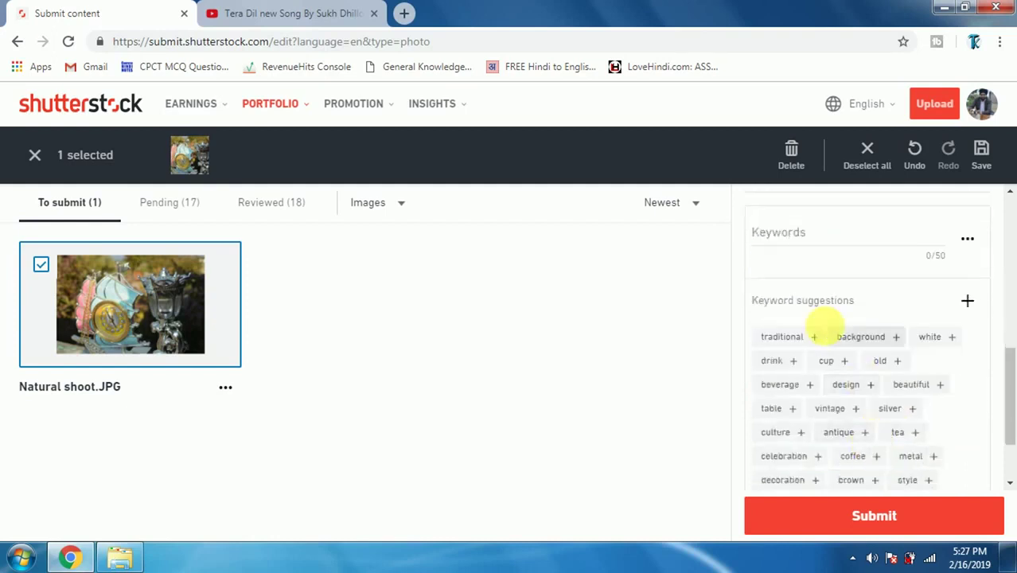
click(781, 238)
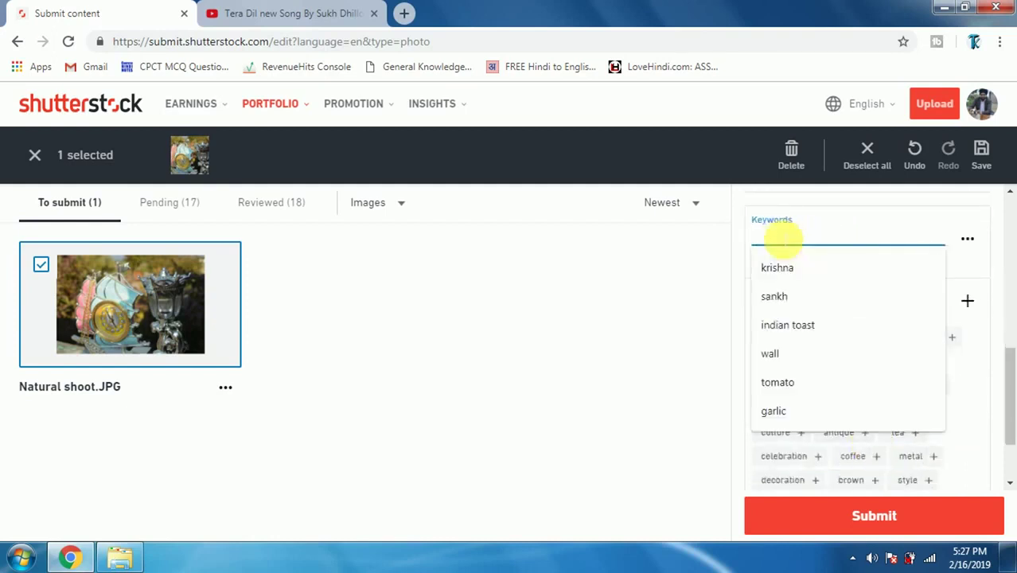
text(wall)
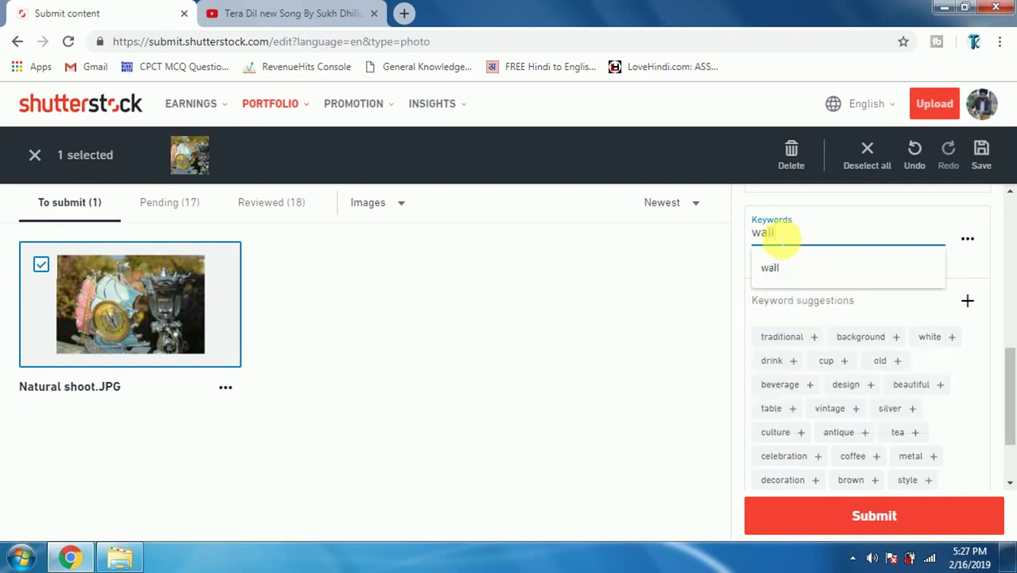
click(782, 269)
text(wa)
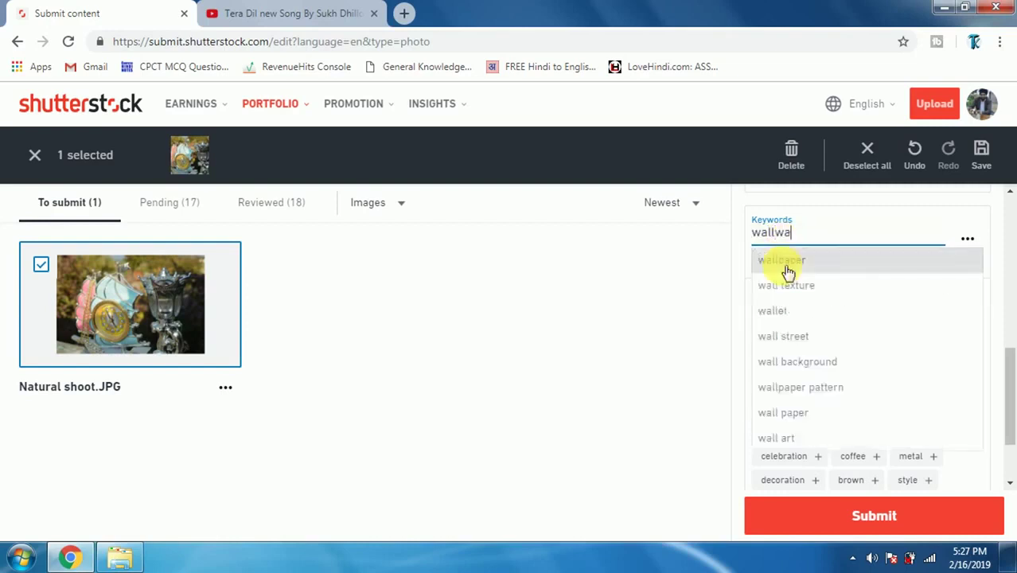
click(787, 271)
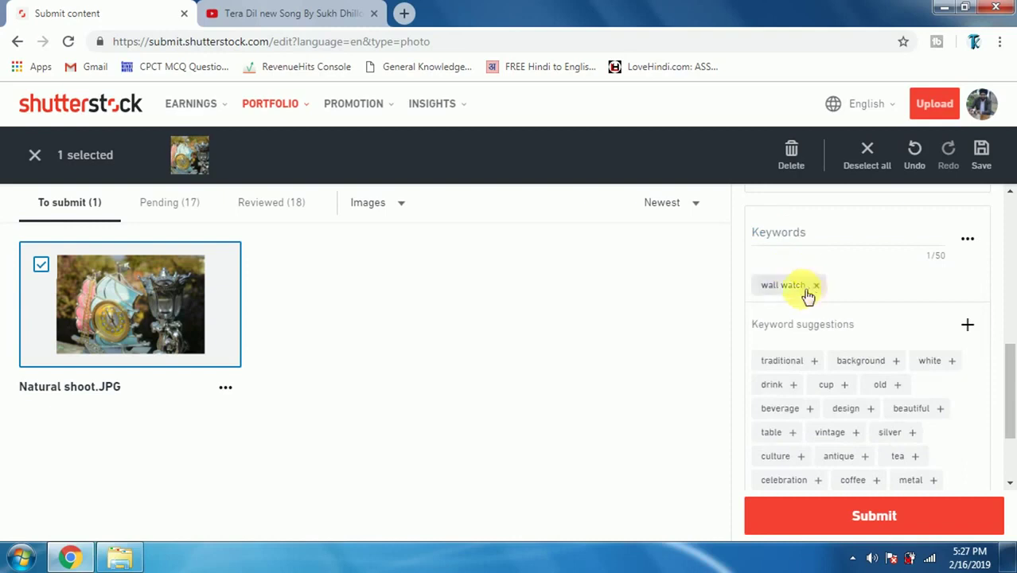
click(895, 362)
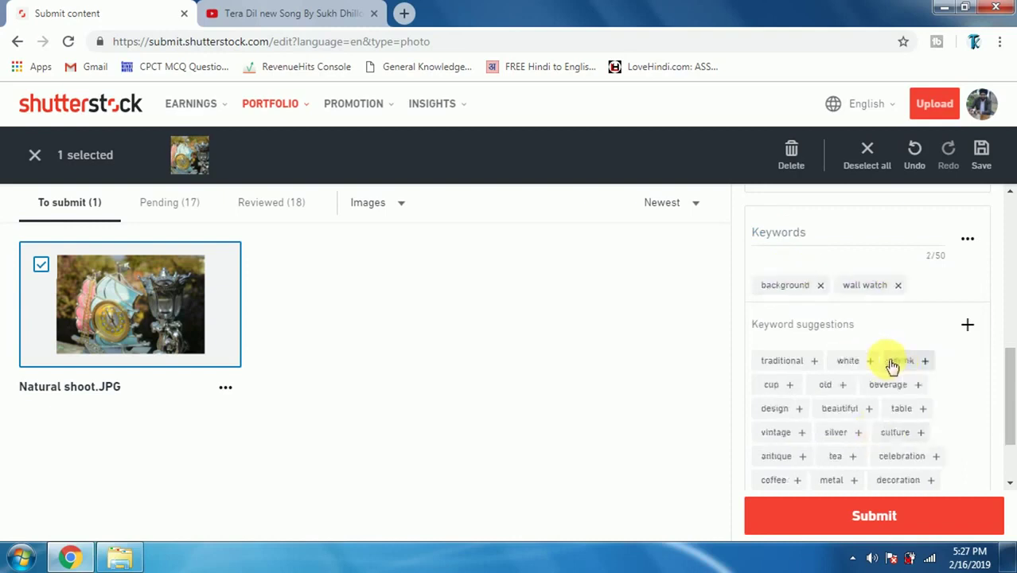
Add the suggested keywords "beautiful", "old", "design" and "style" to the photo.
click(865, 409)
click(845, 389)
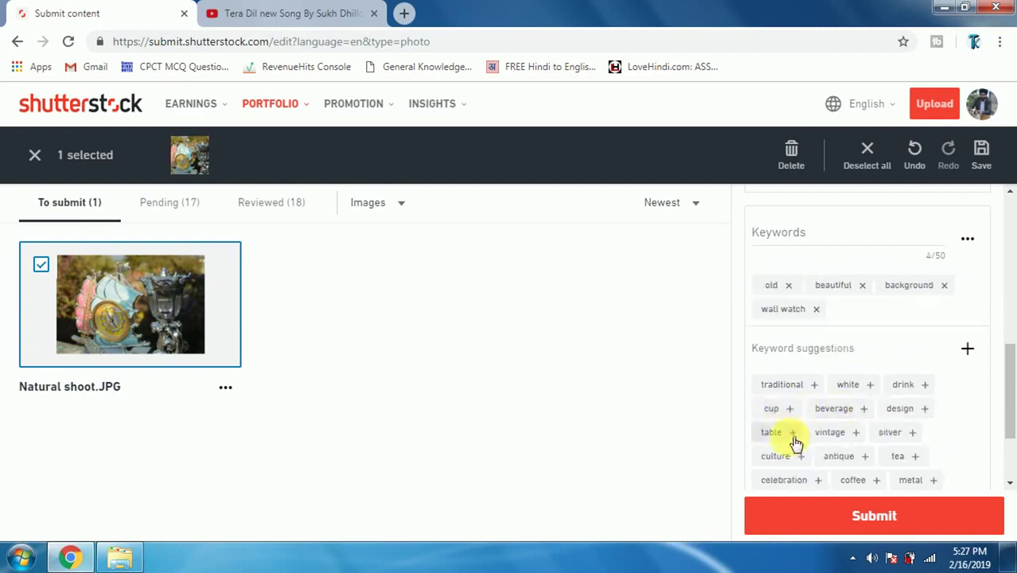
click(915, 412)
scroll(919, 416, down, 2)
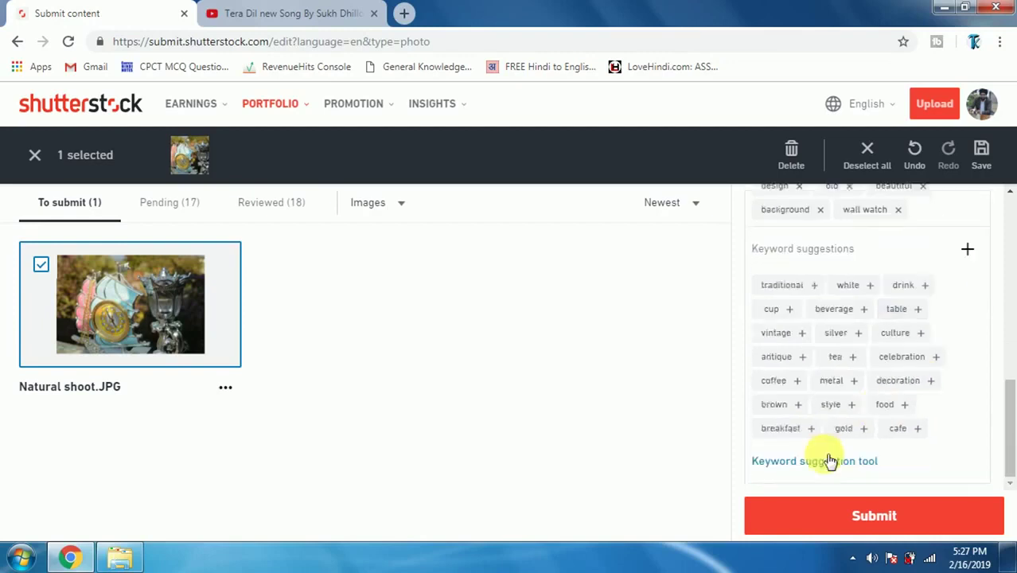
click(844, 407)
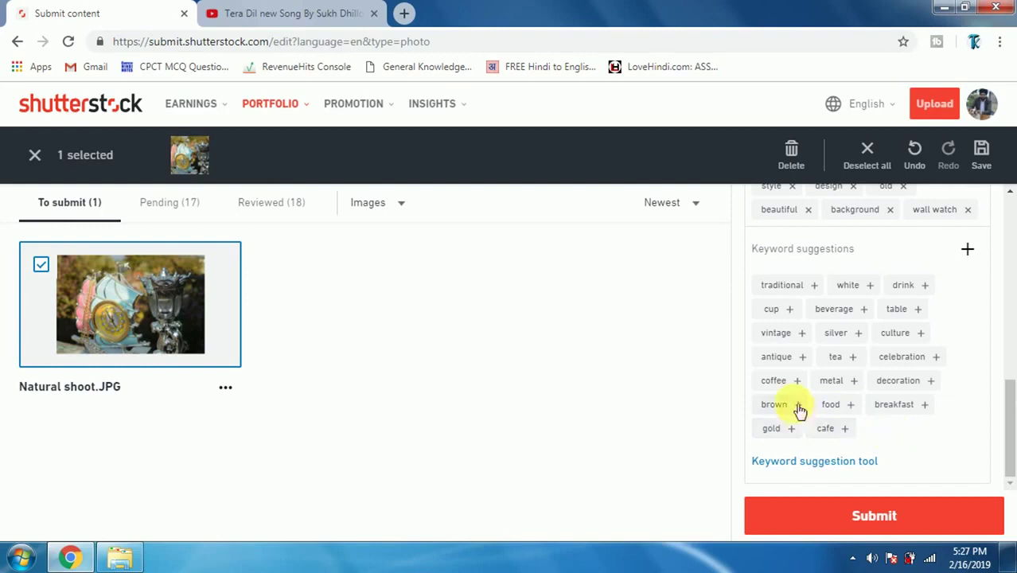
Add the keywords "sea photography" and "photography" to the photo.
scroll(799, 404, up, 1)
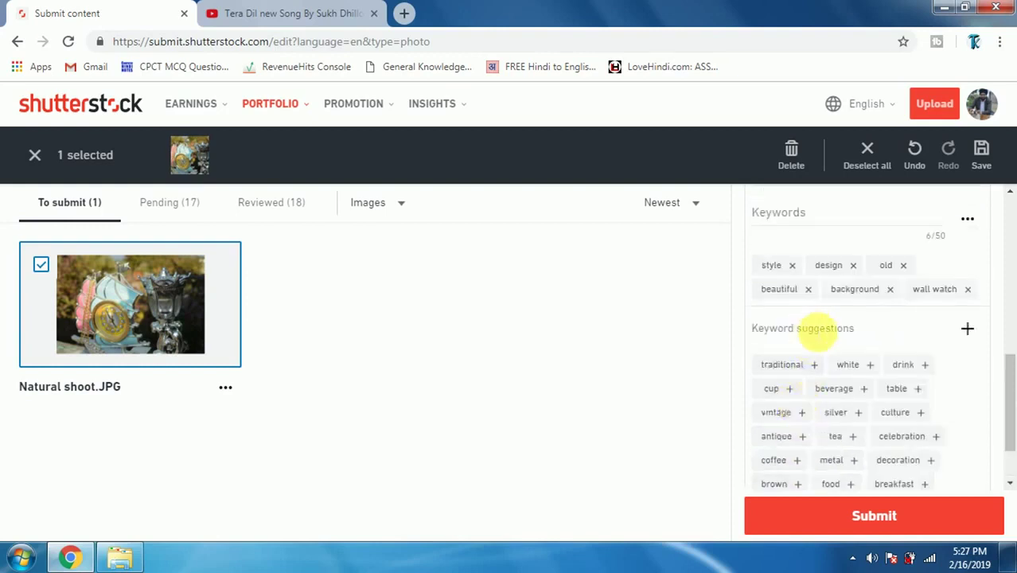
click(787, 222)
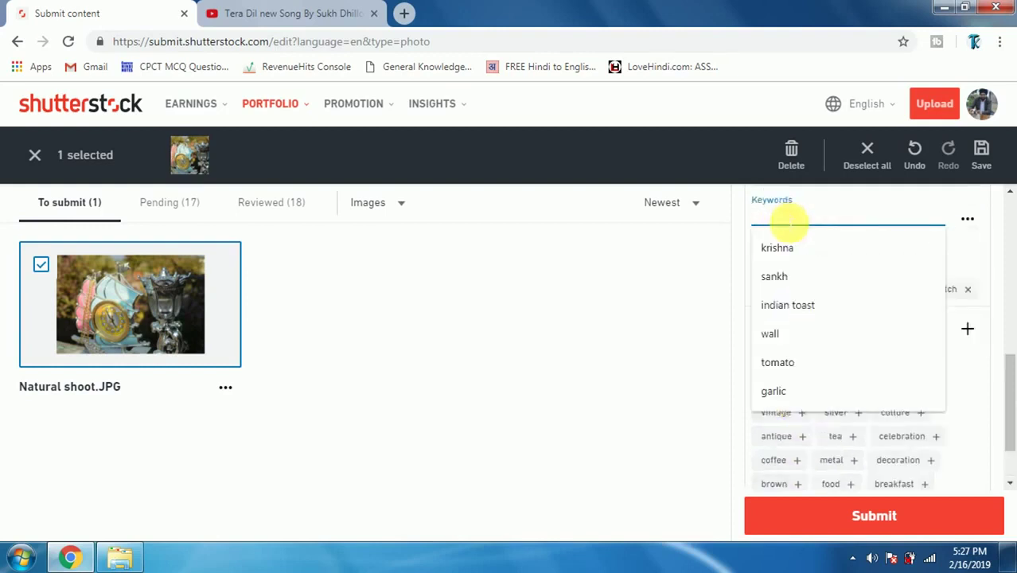
text(sea ph)
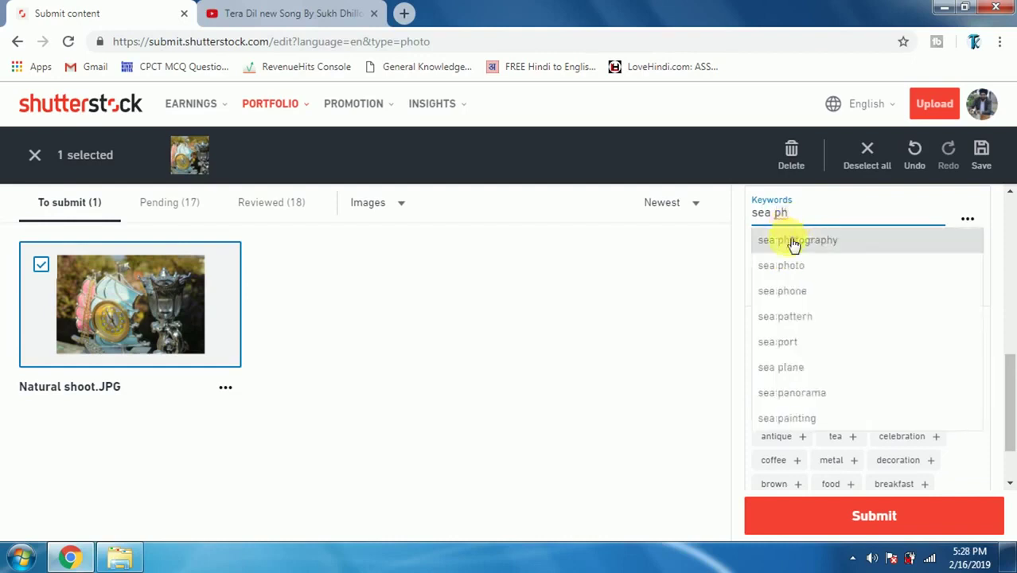
click(794, 244)
click(812, 220)
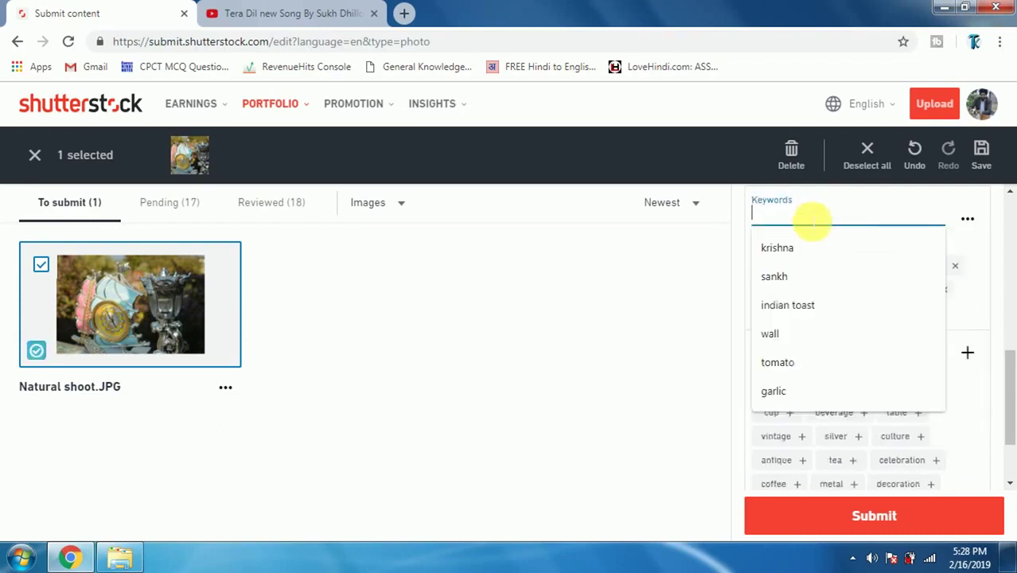
text(photo)
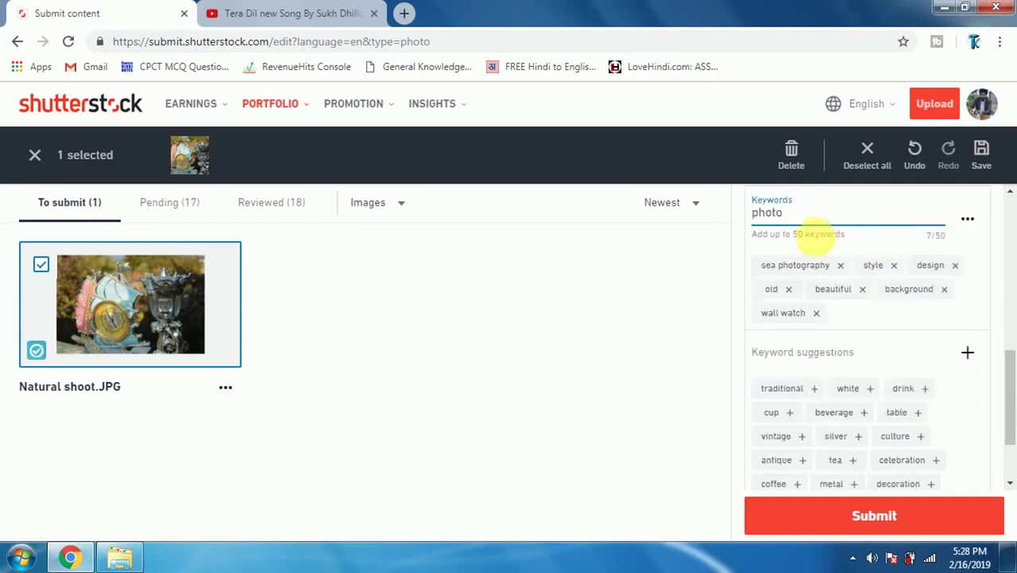
click(806, 247)
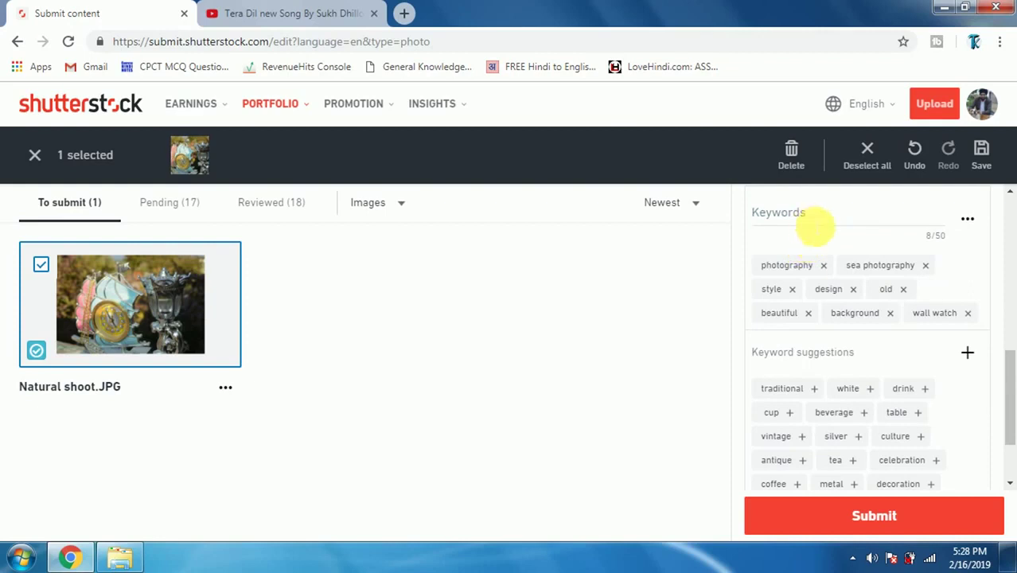
Add the keywords "photos" and "photo studio" to the photo.
click(812, 221)
text(p)
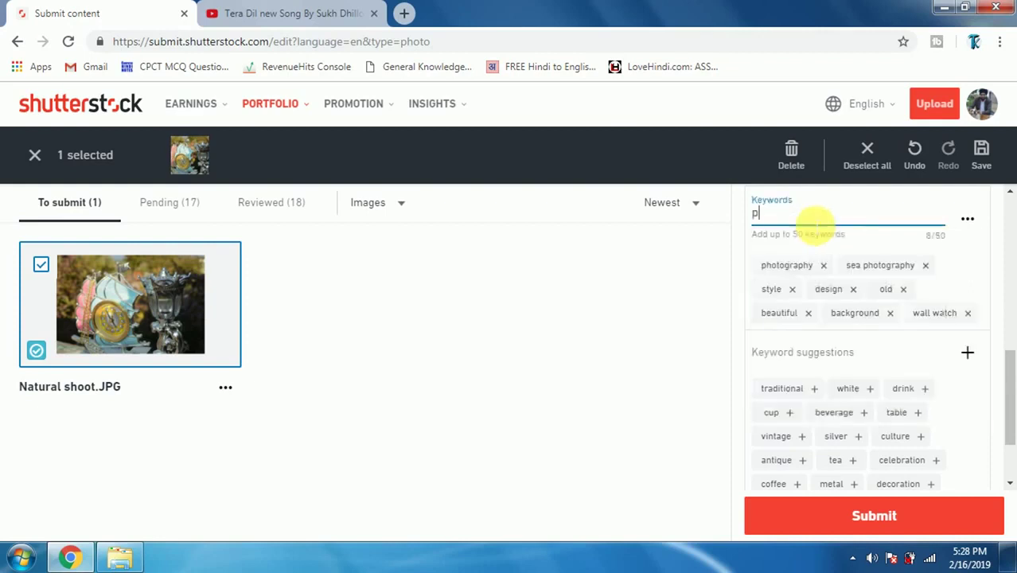
text(hotos)
key(Return)
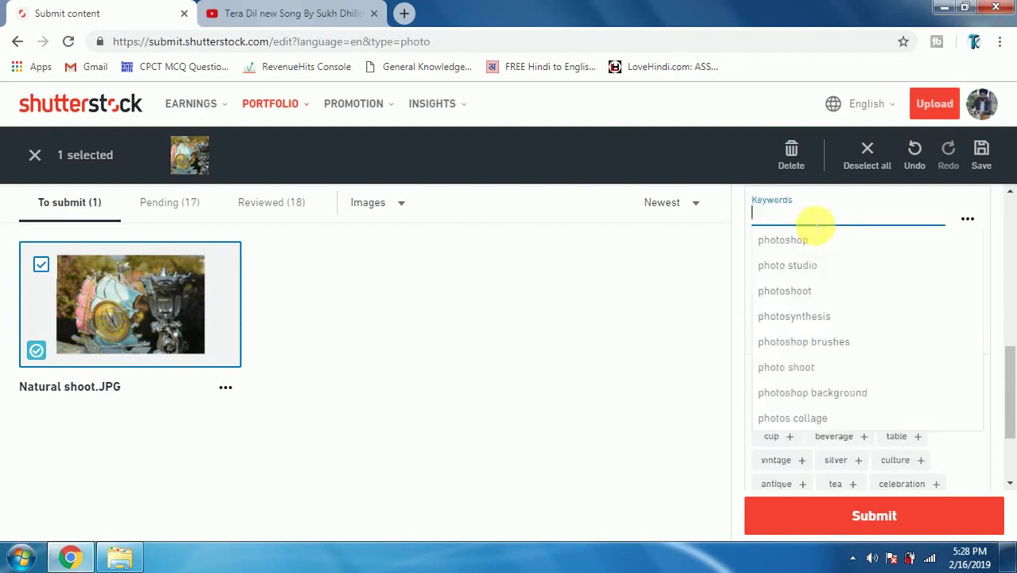
click(812, 268)
scroll(865, 385, down, 1)
scroll(859, 362, up, 2)
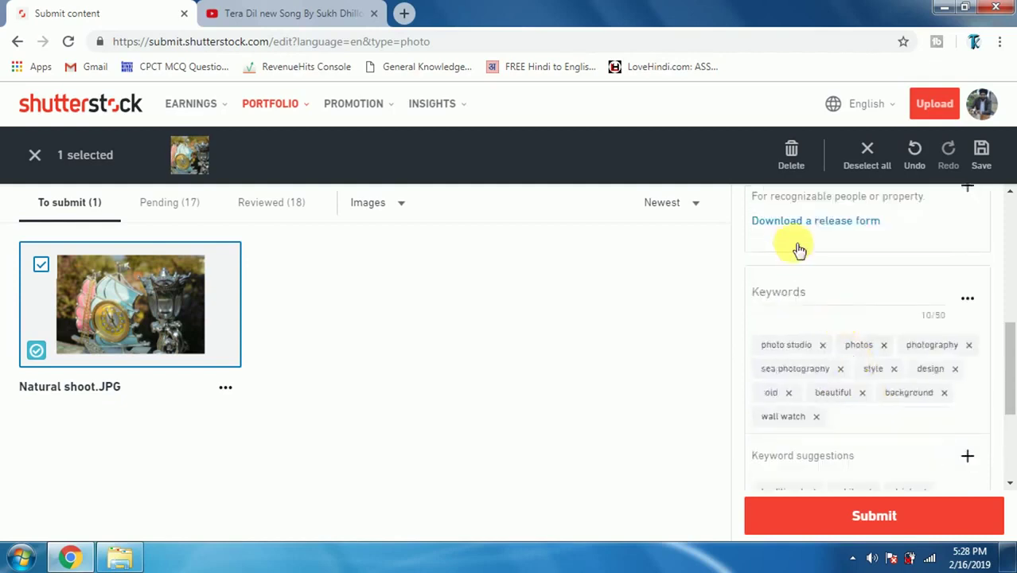
Add the keyword "desktop computer" to the photo.
scroll(796, 249, up, 2)
scroll(806, 315, down, 2)
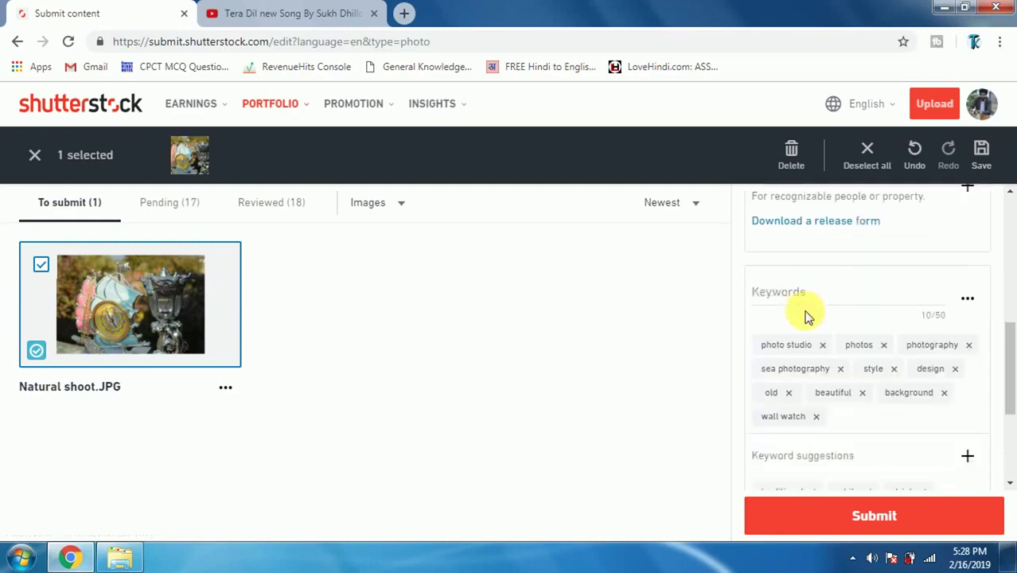
click(799, 299)
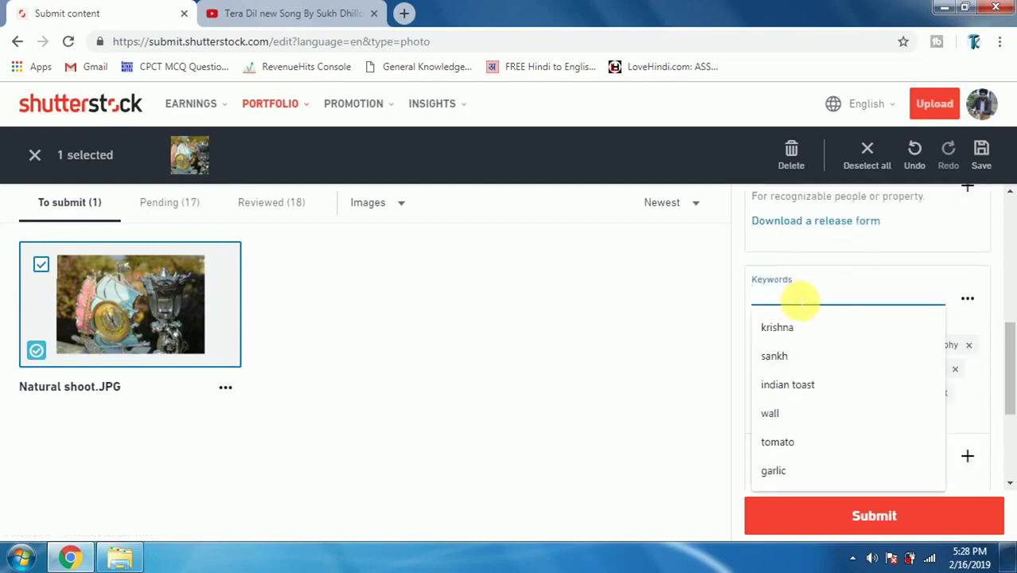
text(desk)
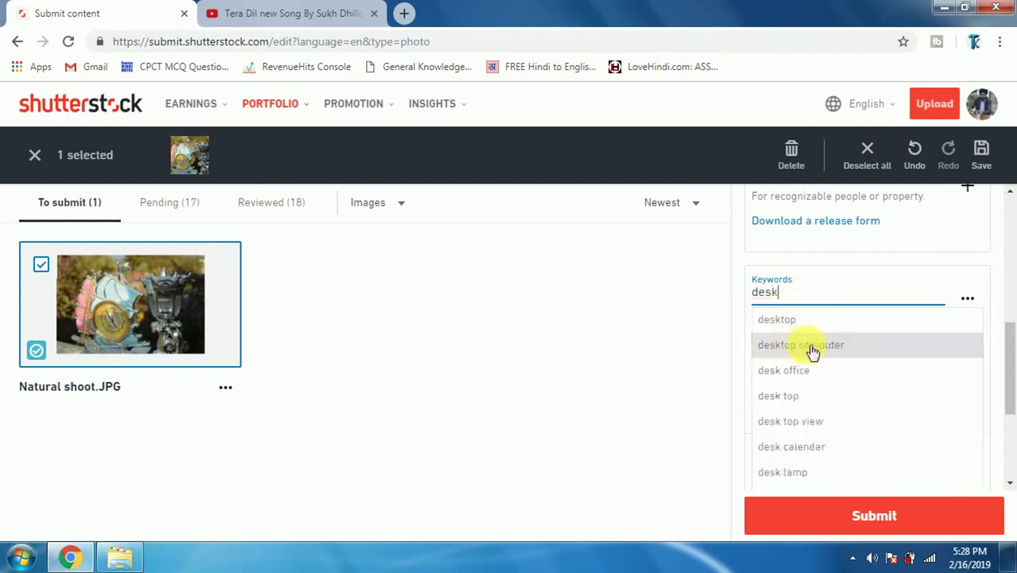
click(812, 351)
scroll(808, 418, down, 3)
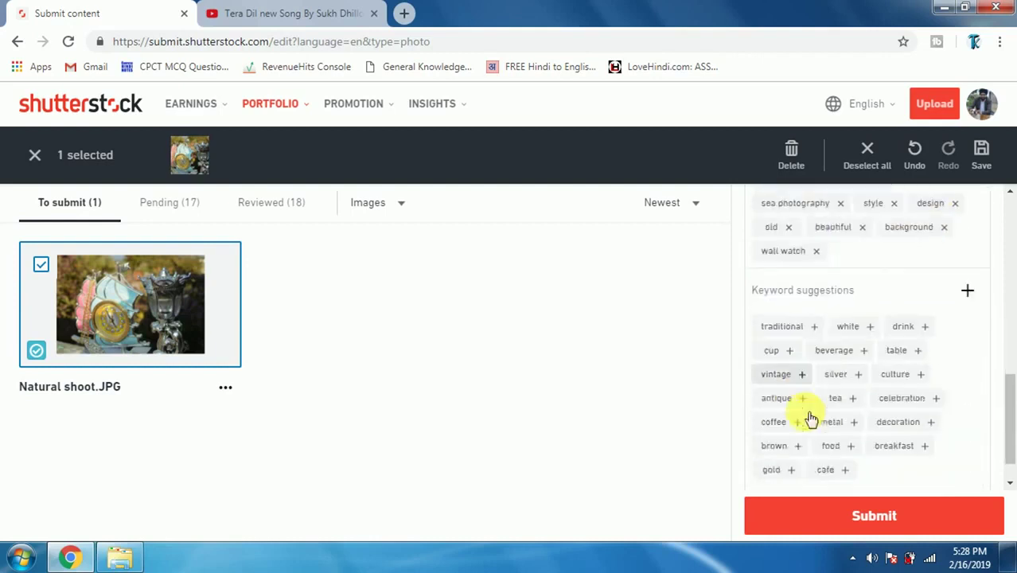
scroll(809, 419, down, 1)
scroll(837, 489, up, 2)
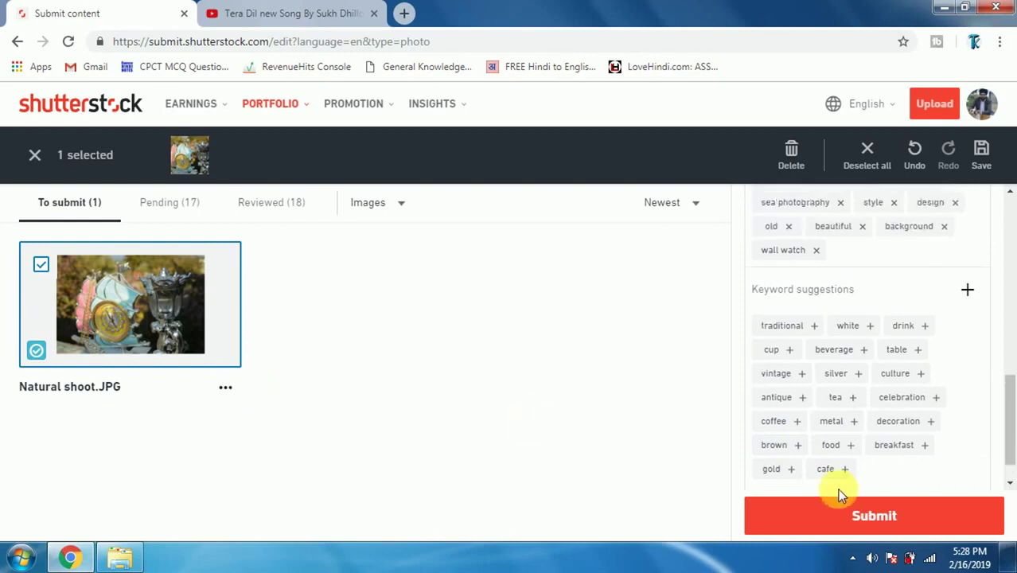
scroll(837, 488, down, 2)
click(837, 465)
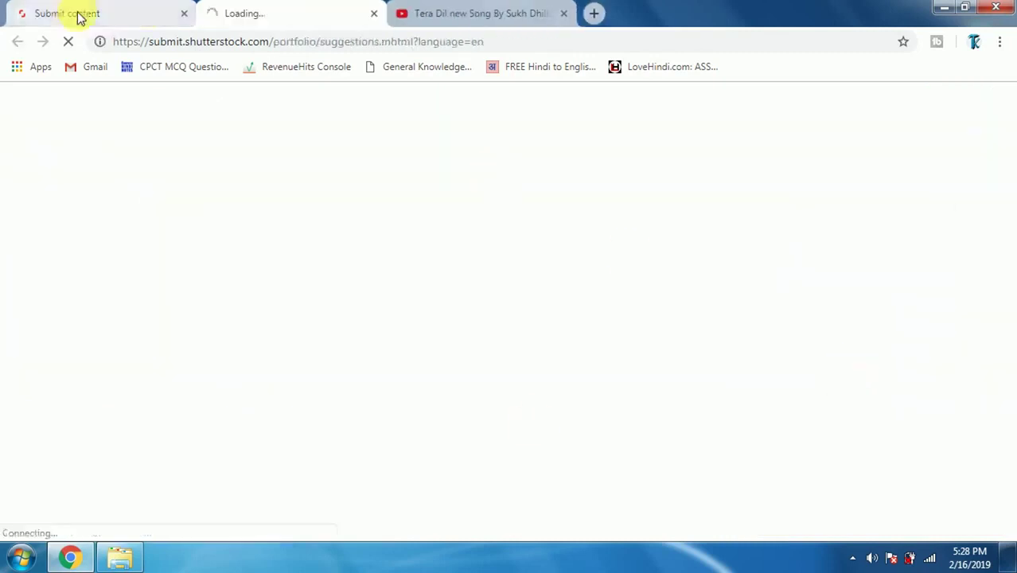
click(79, 13)
click(374, 12)
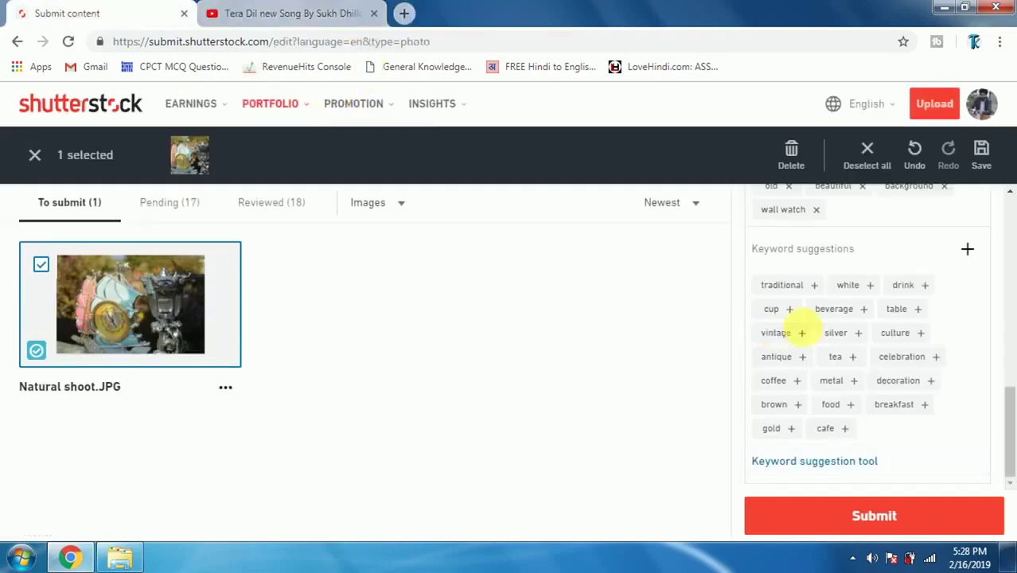
Add all remaining keyword suggestions to the photo at once and submit it for review.
scroll(804, 327, up, 1)
click(968, 328)
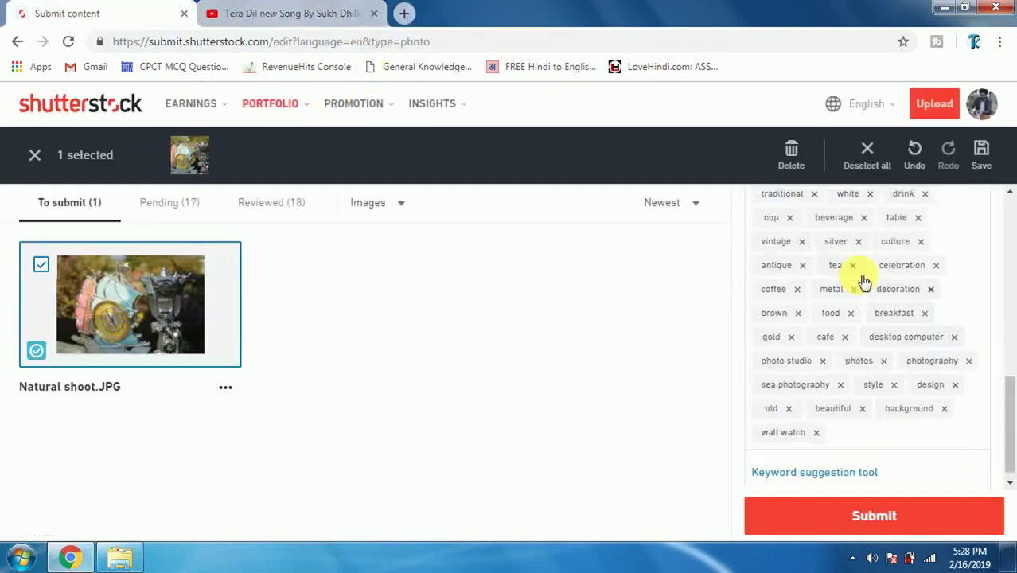
scroll(860, 342, up, 1)
scroll(864, 375, down, 1)
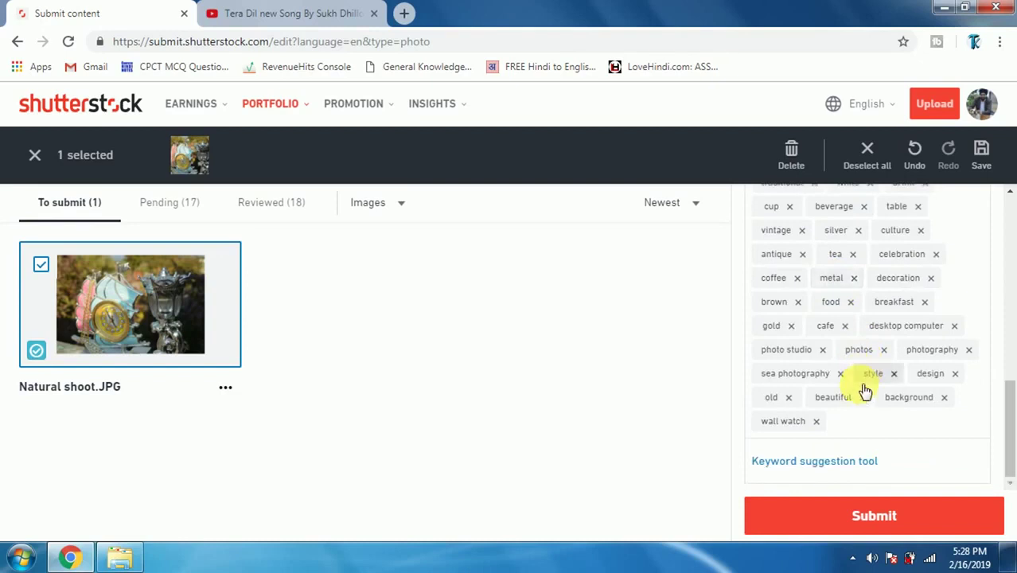
click(855, 516)
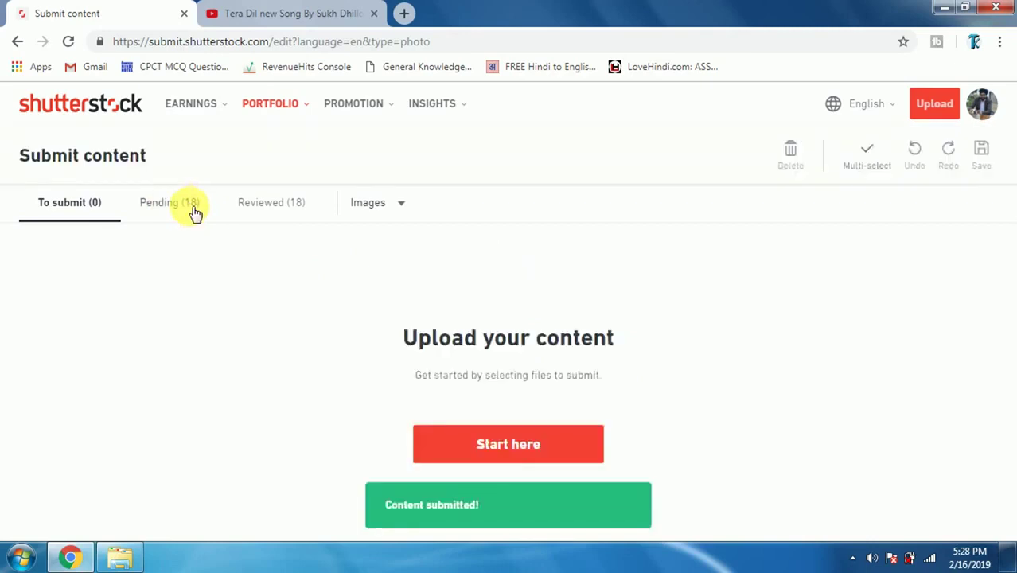
Open the pending content and look through the images waiting for review, including Natural shoot.JPG.
click(189, 208)
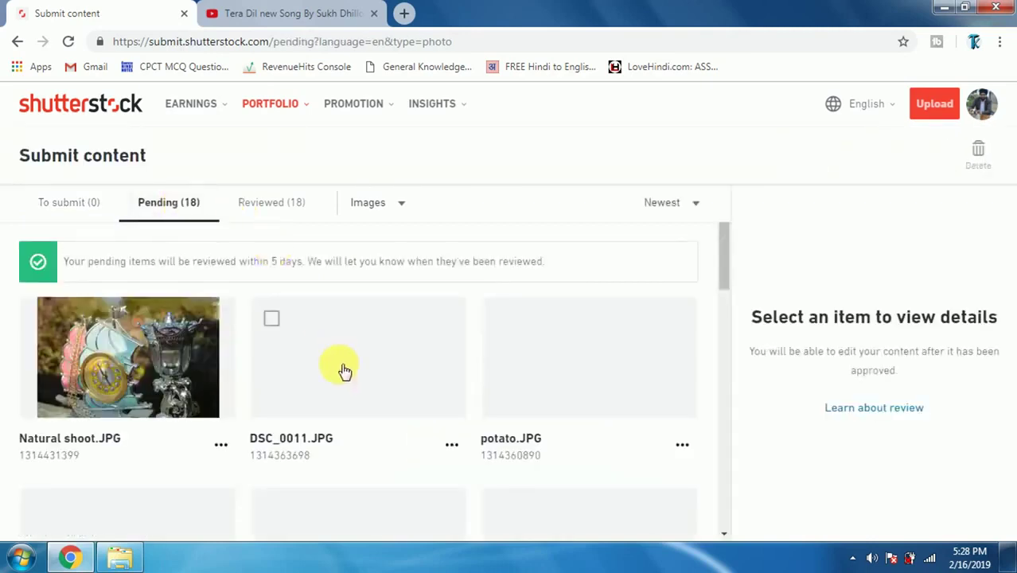
scroll(340, 368, down, 1)
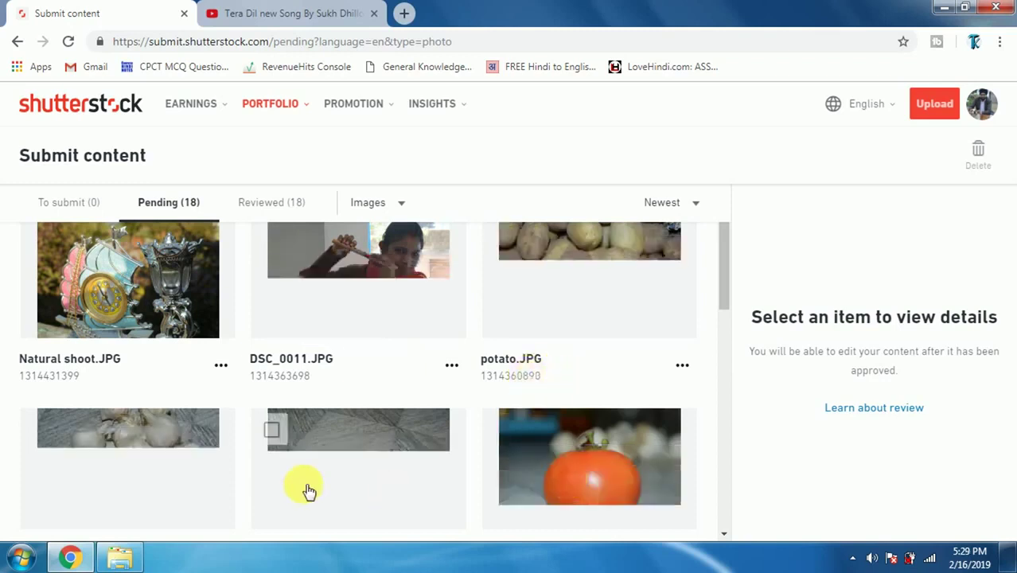
scroll(197, 472, down, 3)
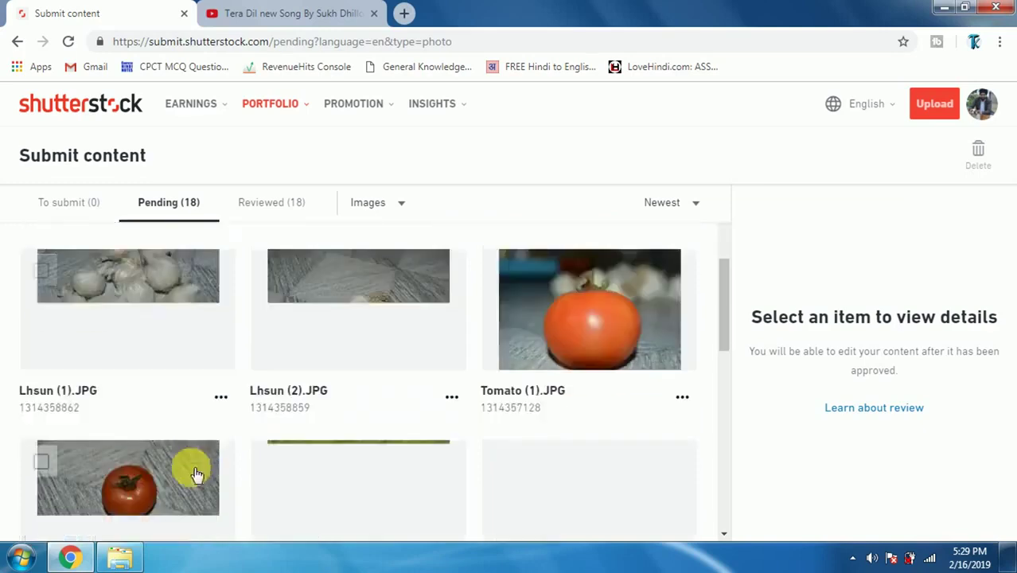
scroll(197, 473, down, 1)
scroll(198, 472, up, 4)
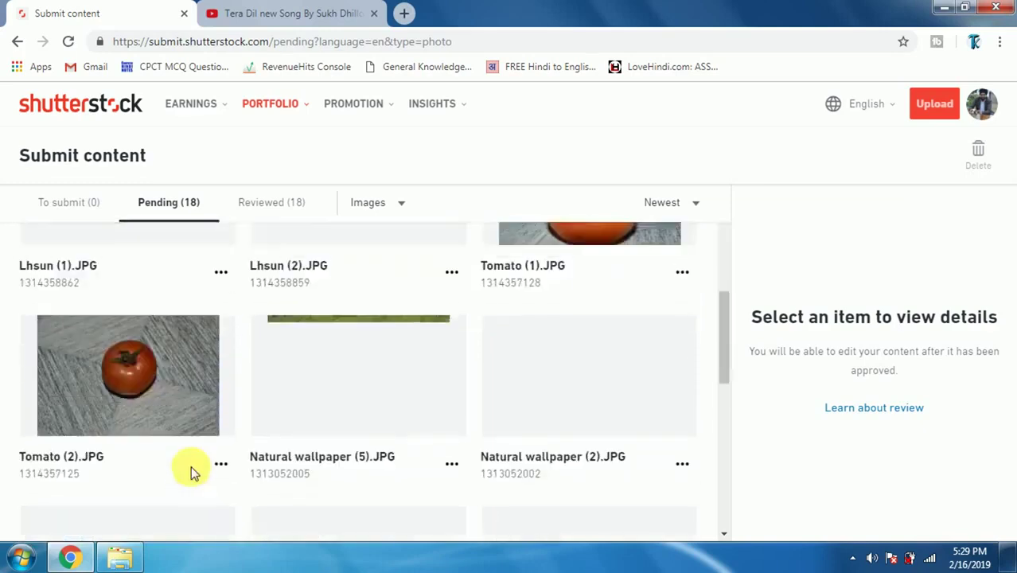
scroll(198, 473, up, 1)
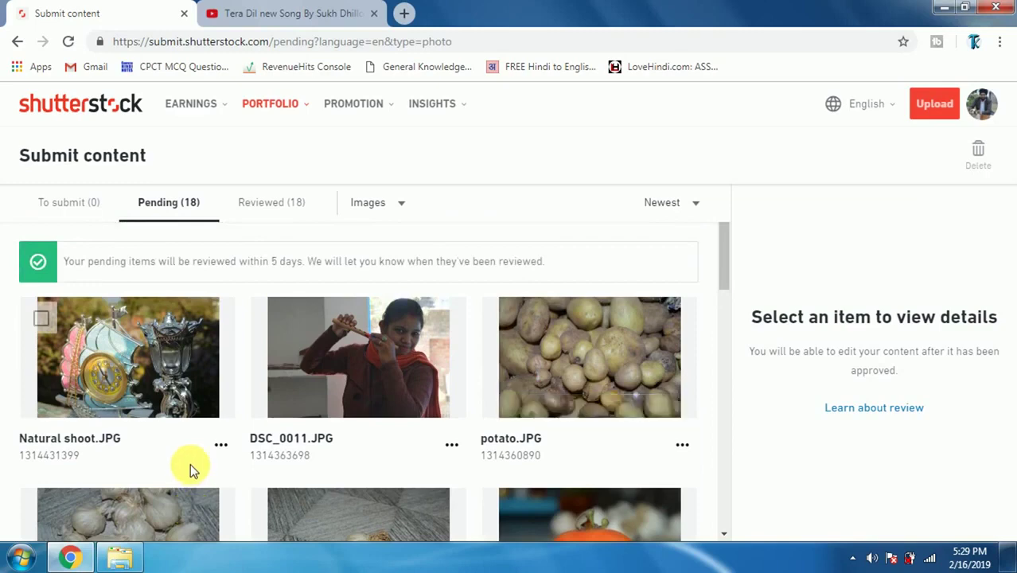
scroll(190, 463, down, 4)
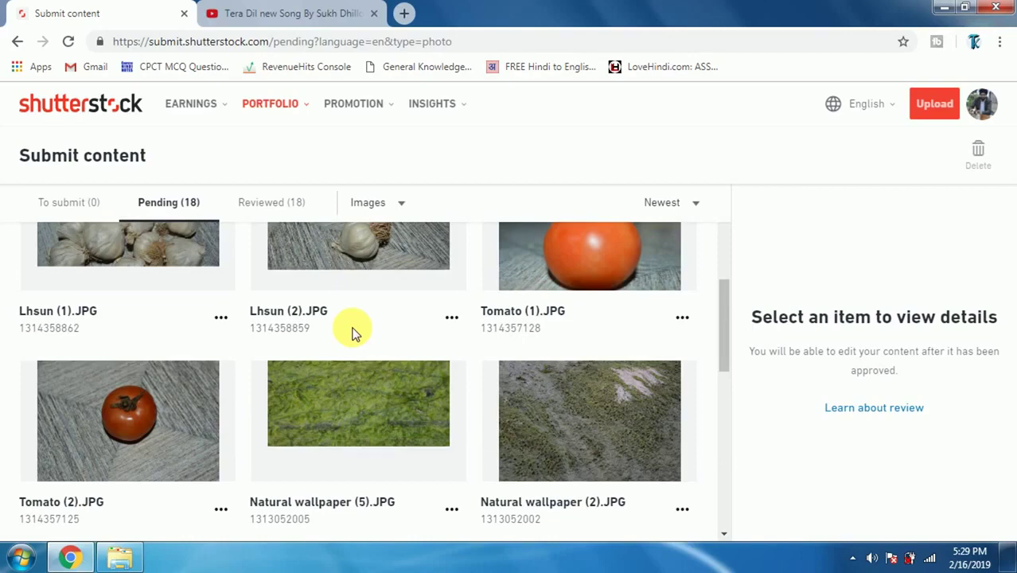
scroll(294, 316, up, 2)
scroll(294, 317, up, 2)
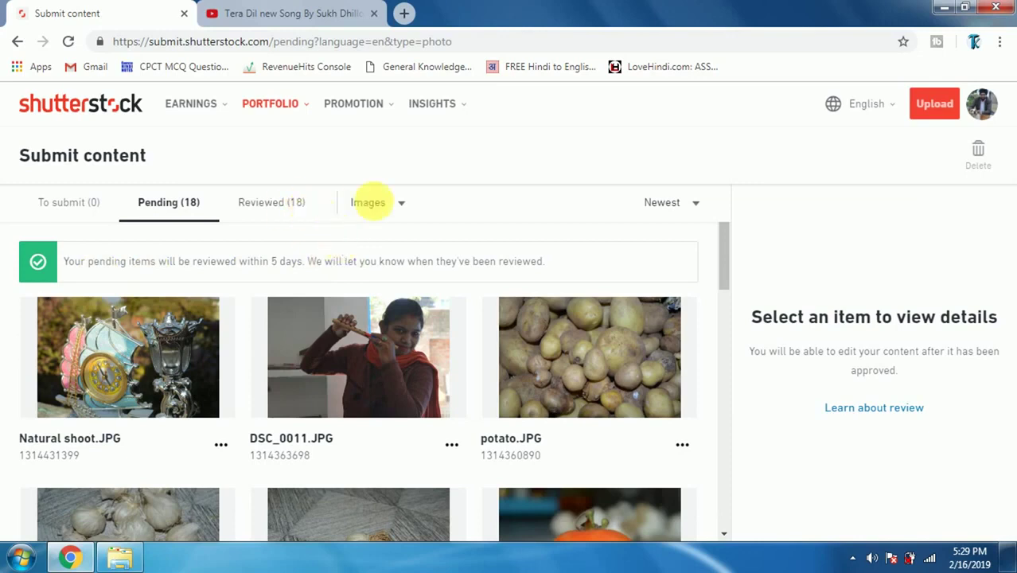
Open the reviewed content and examine which images were approved or rejected, along with the rejection reasons.
mouse_move(268, 109)
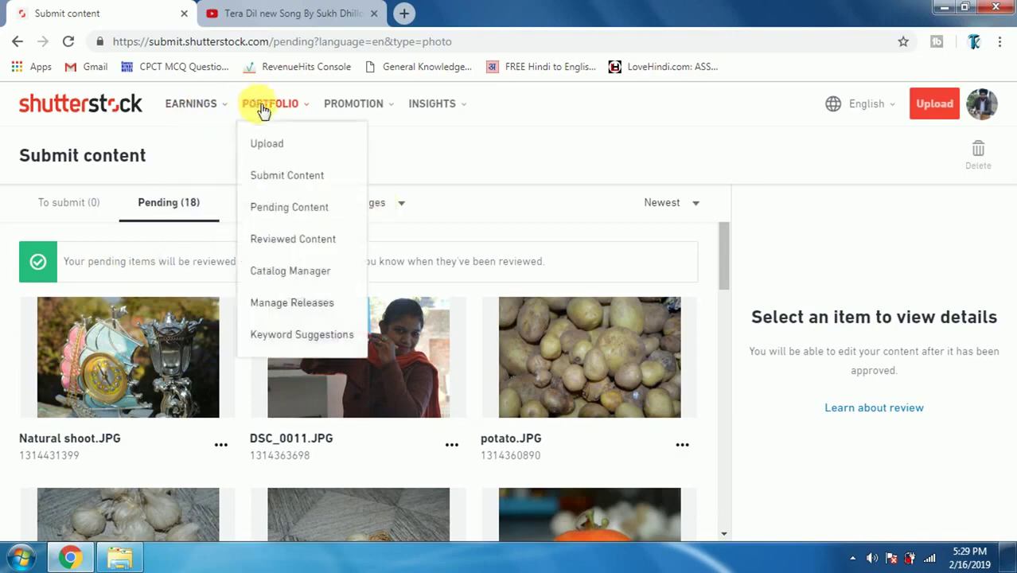
click(274, 239)
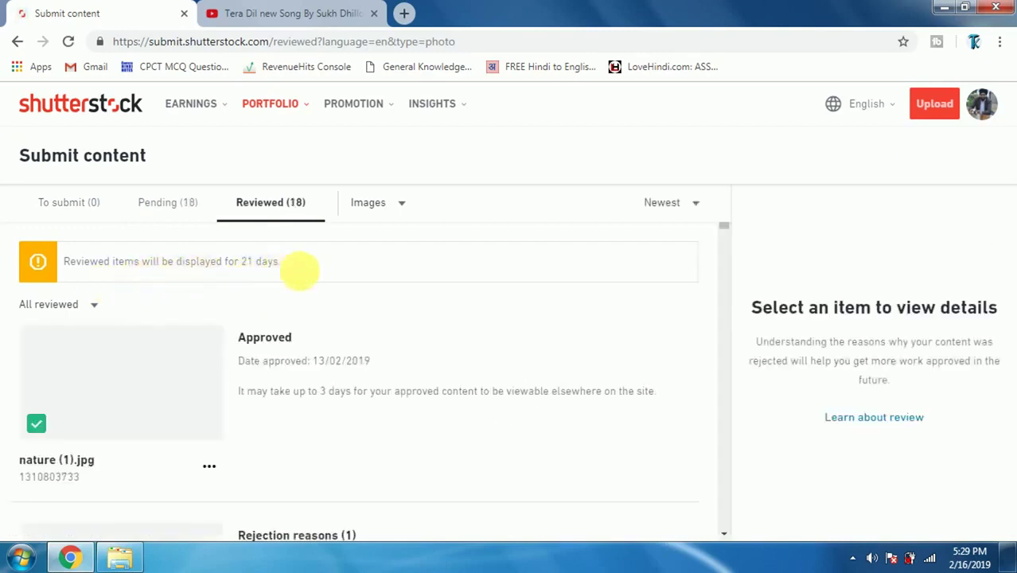
scroll(300, 271, down, 2)
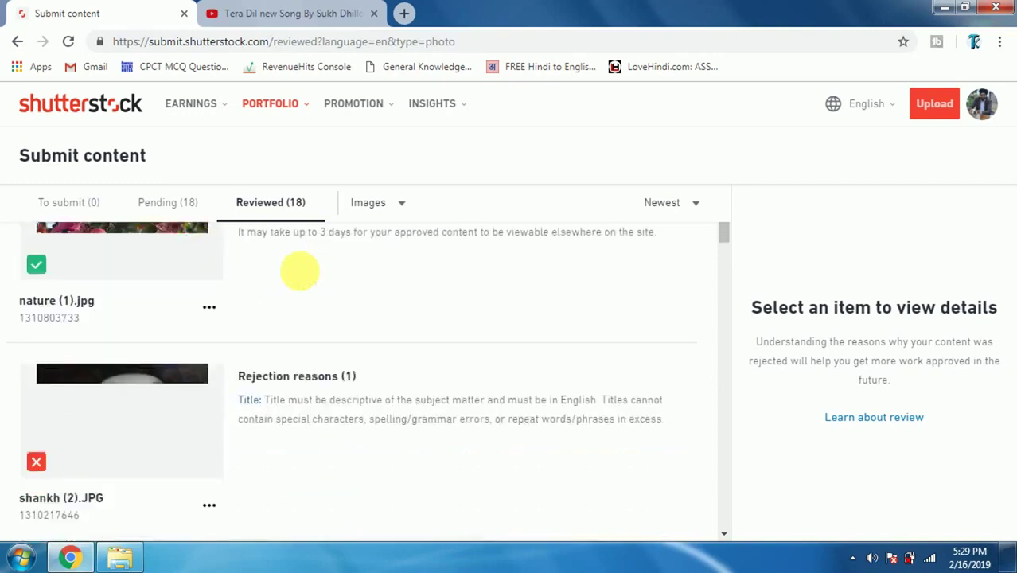
scroll(299, 272, up, 2)
scroll(218, 354, down, 2)
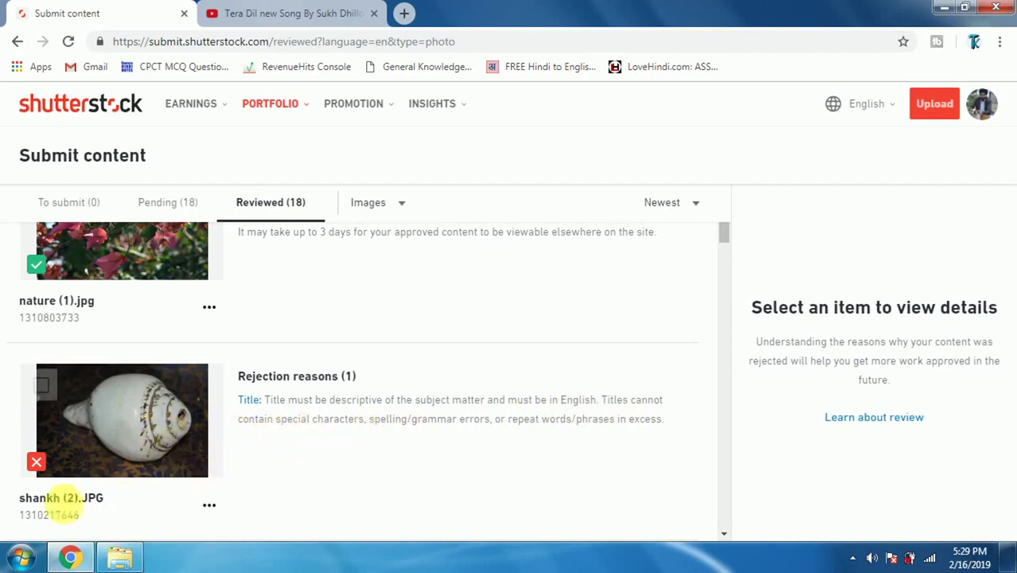
scroll(359, 477, down, 1)
scroll(359, 477, down, 2)
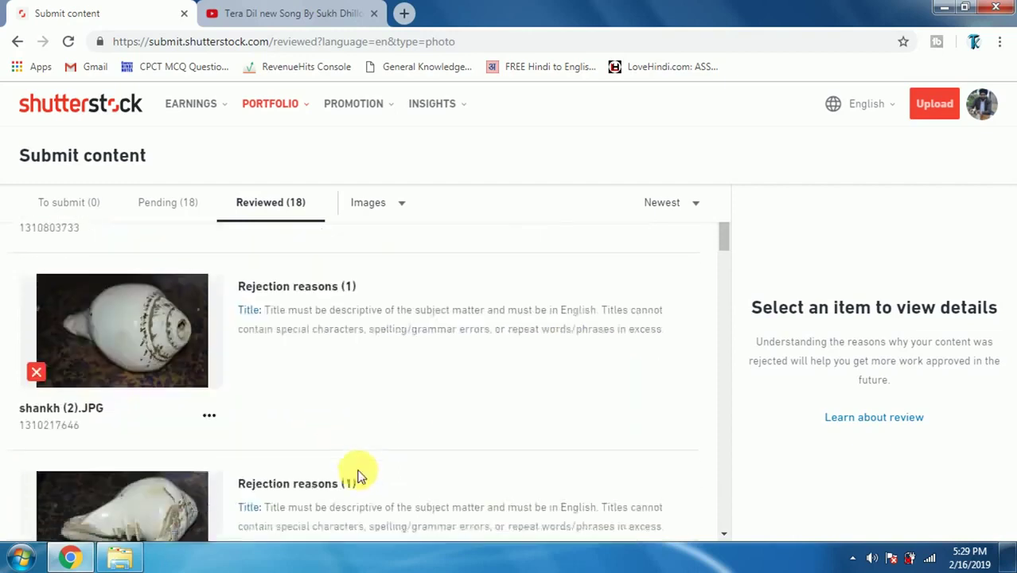
scroll(358, 475, up, 3)
scroll(359, 475, down, 5)
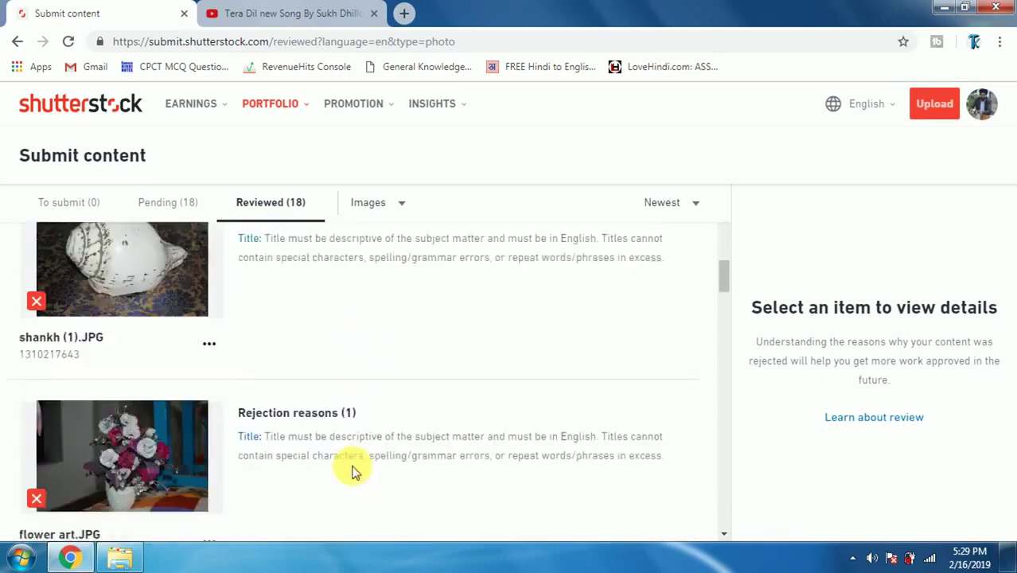
scroll(356, 471, down, 4)
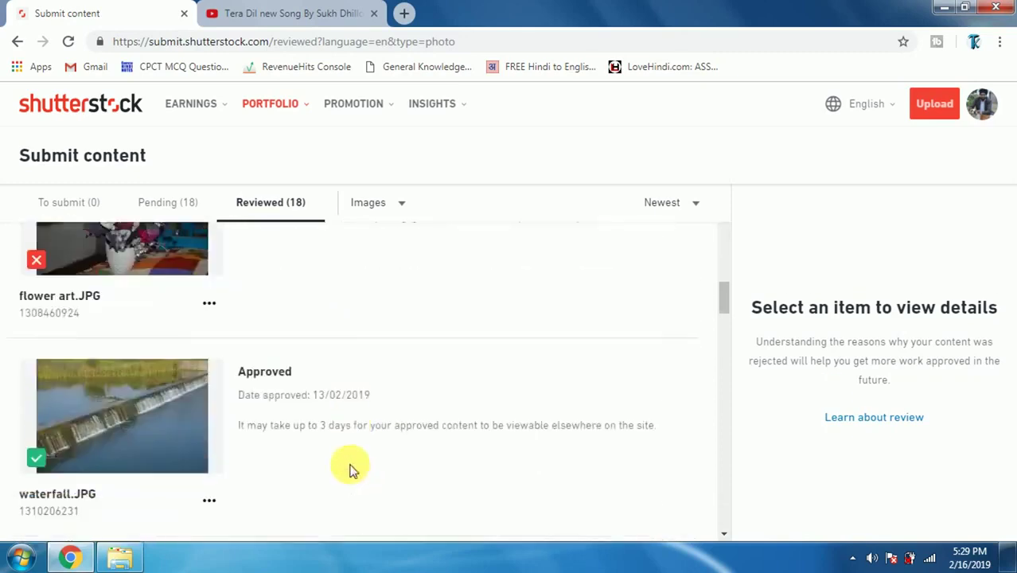
scroll(352, 466, down, 1)
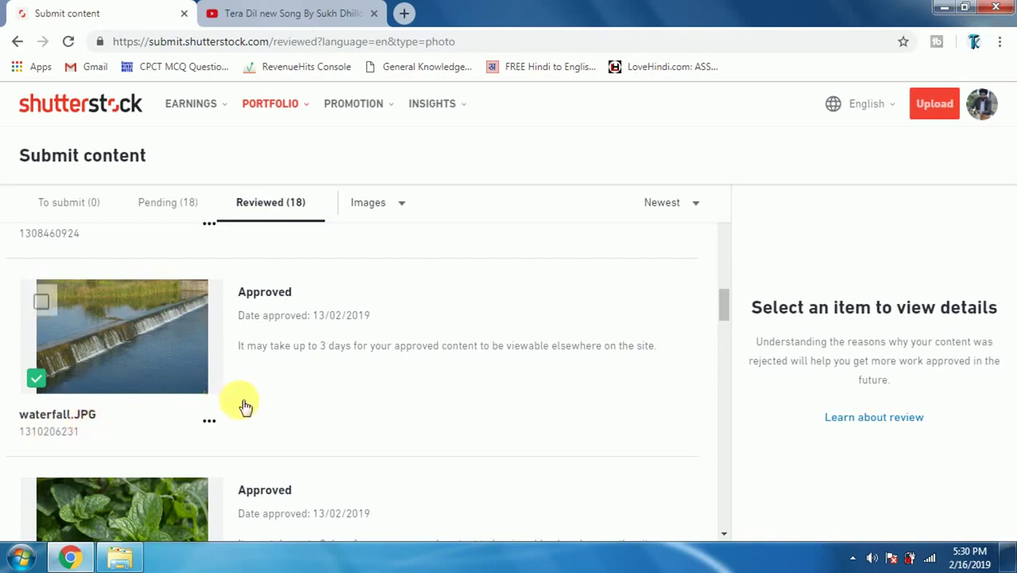
scroll(256, 400, down, 2)
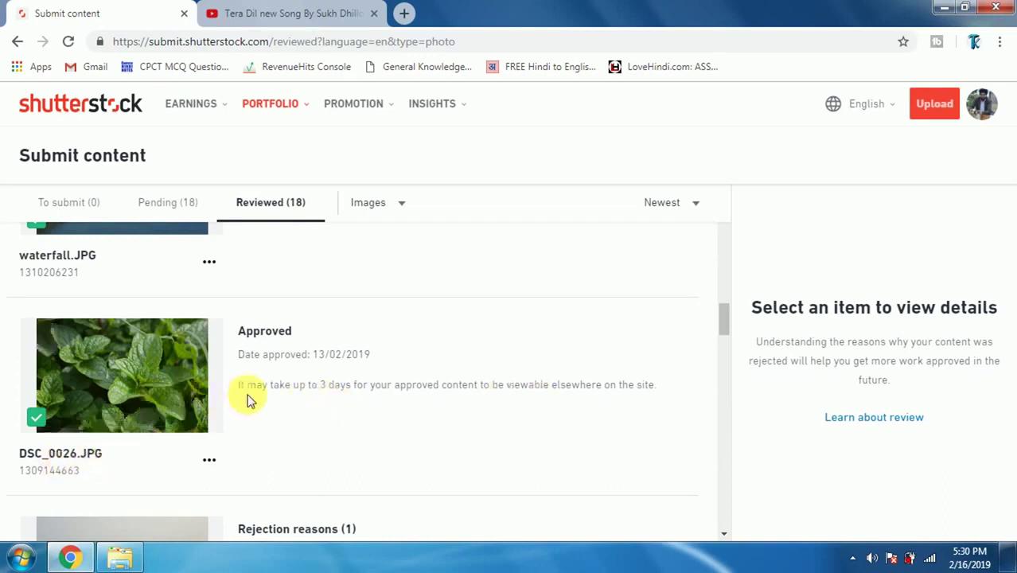
scroll(400, 403, up, 15)
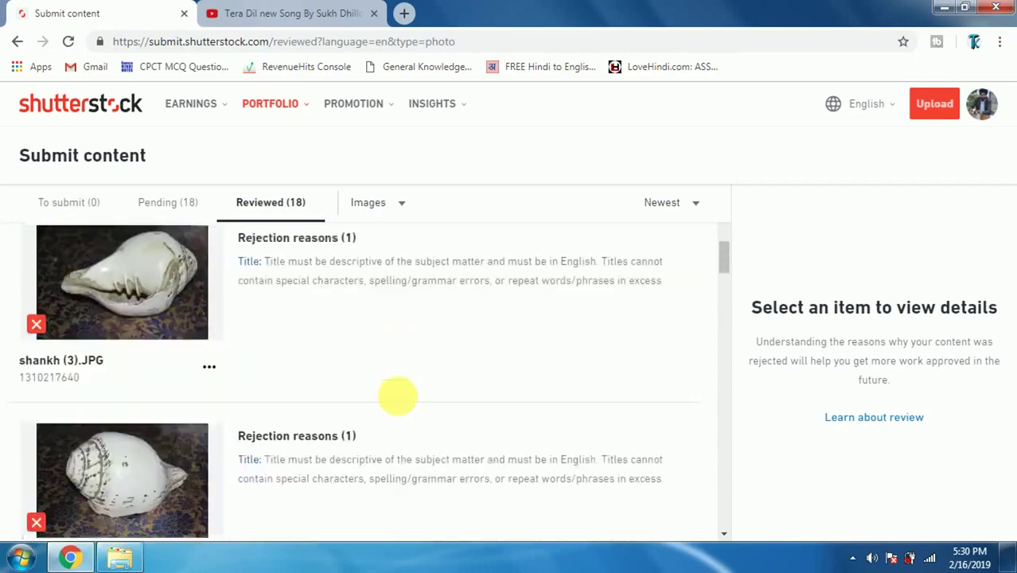
scroll(400, 403, up, 2)
Go to the Shutterstock contributor home page.
click(109, 105)
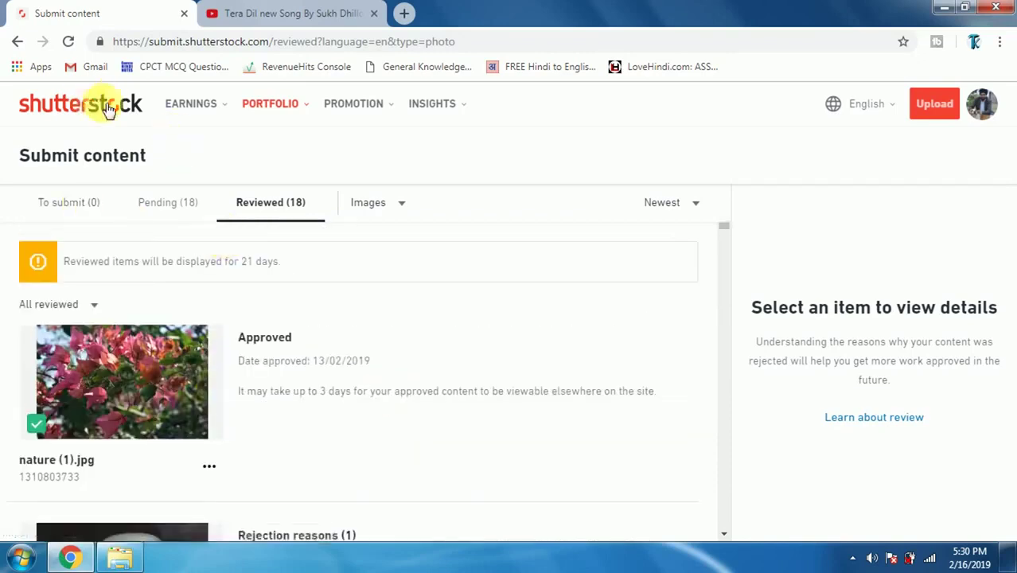